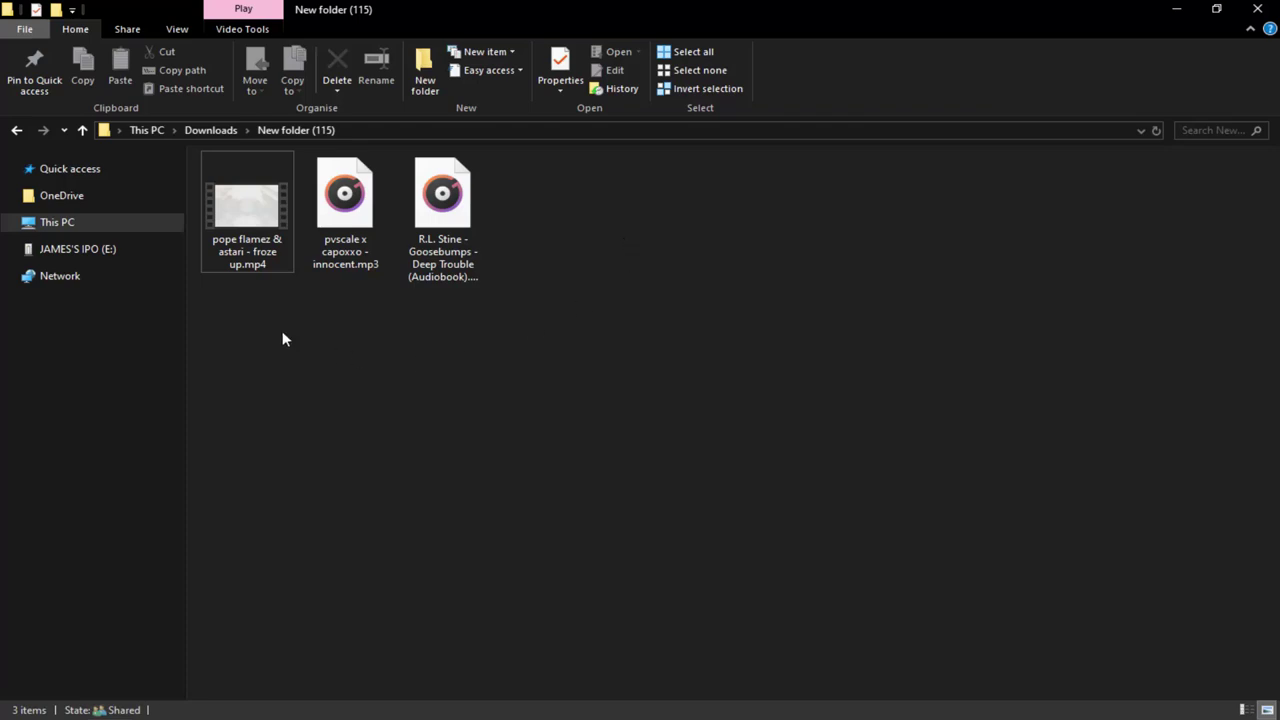
Select the pvscale x capoxxo - innocent.mp3 song in the New folder (115) folder.
{"action": "mouse_move", "coordinate": [237, 261]}
{"action": "left_click", "coordinate": [336, 251]}
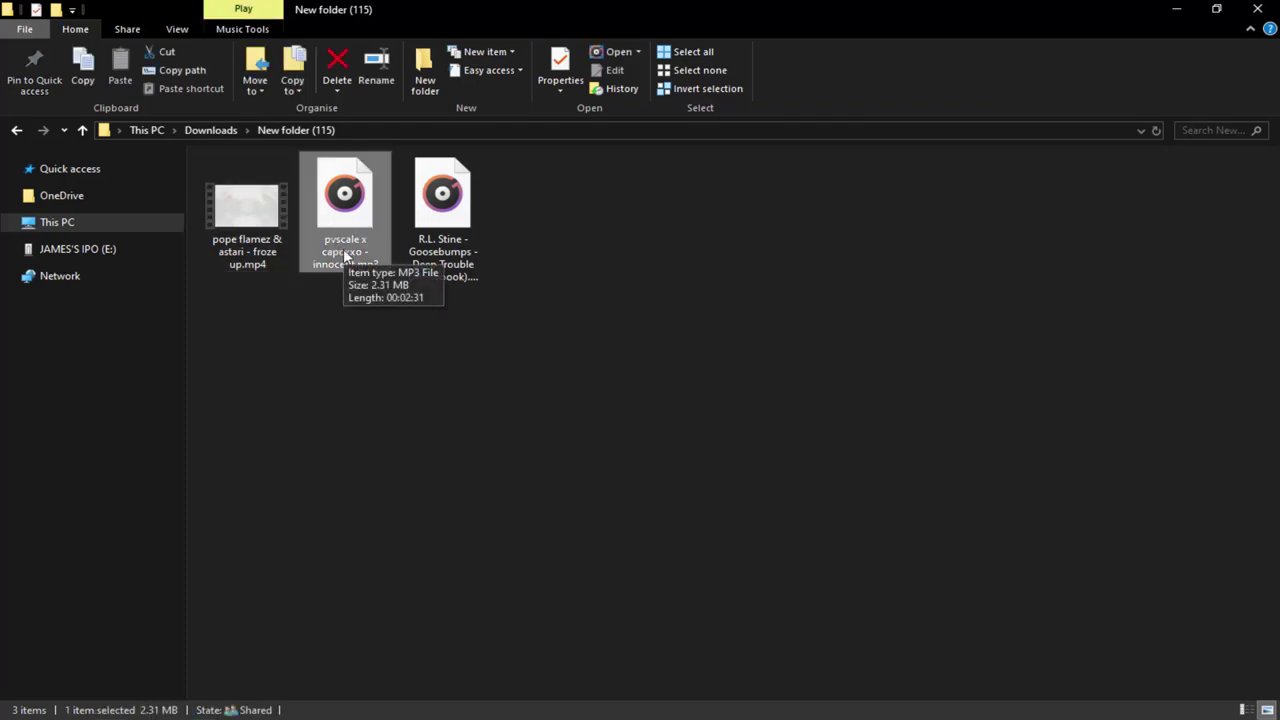
{"action": "left_click", "coordinate": [437, 250]}
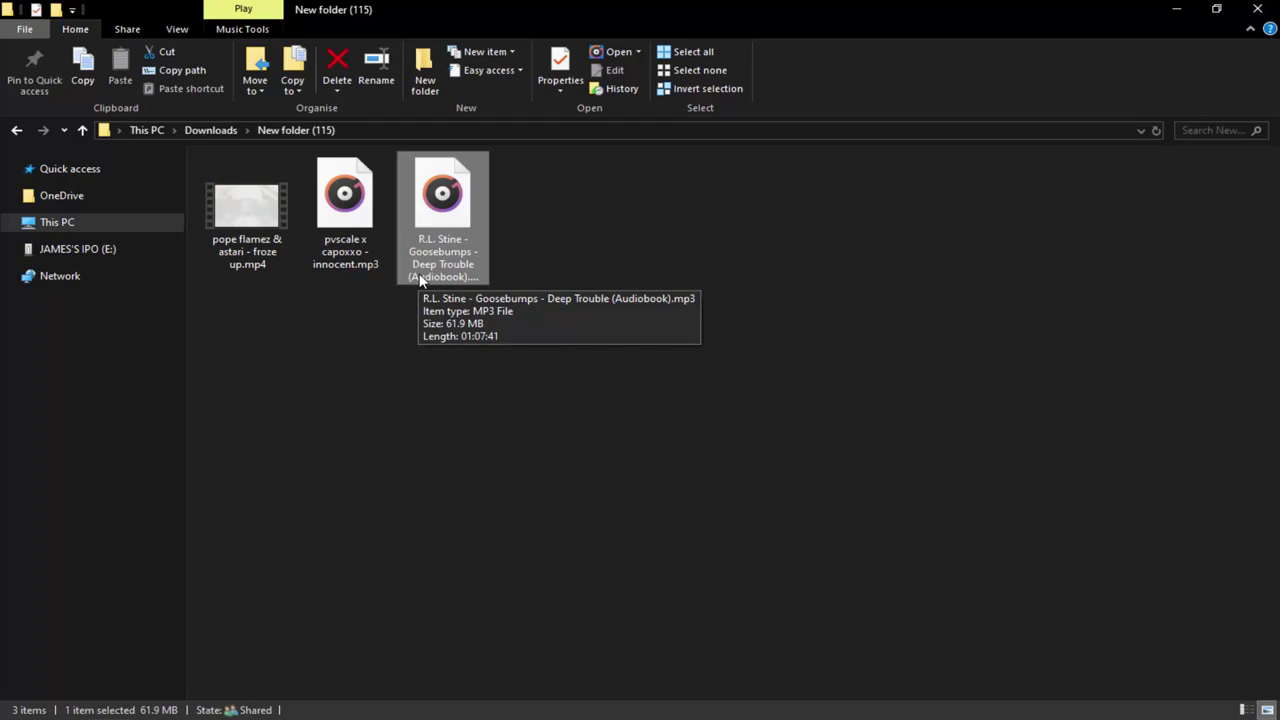
{"action": "left_click", "coordinate": [565, 244]}
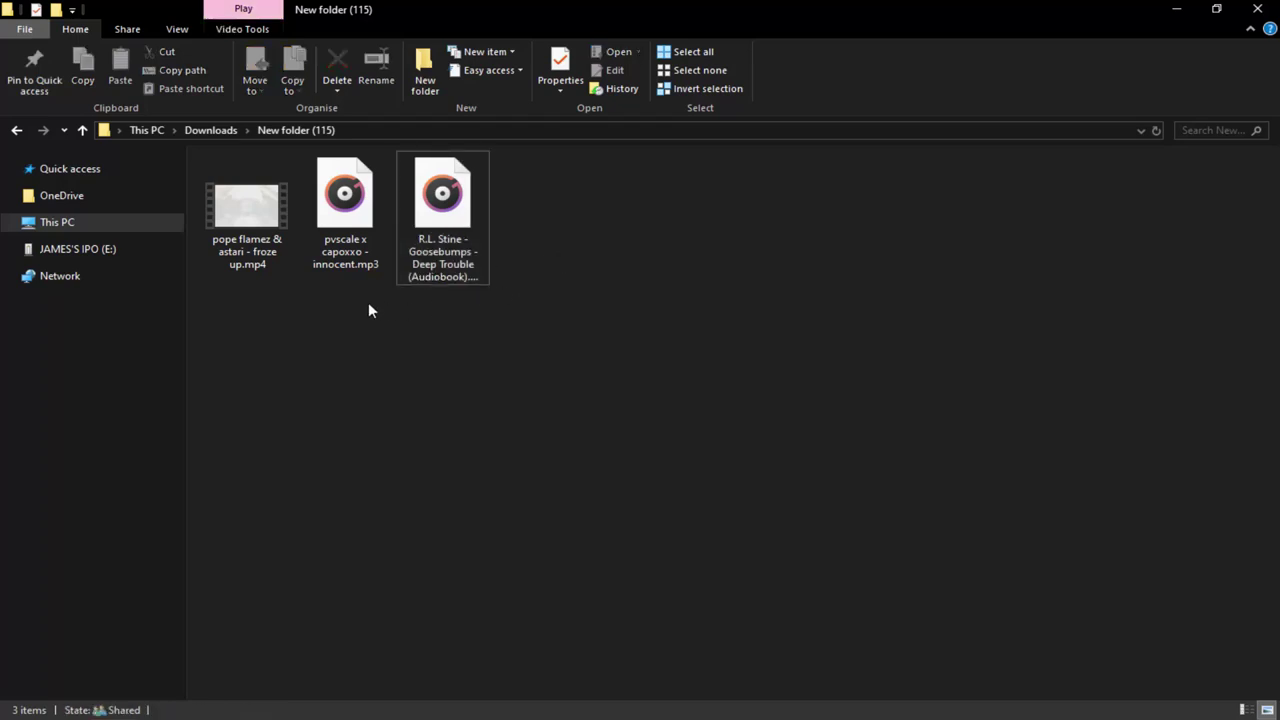
{"action": "left_click", "coordinate": [343, 262]}
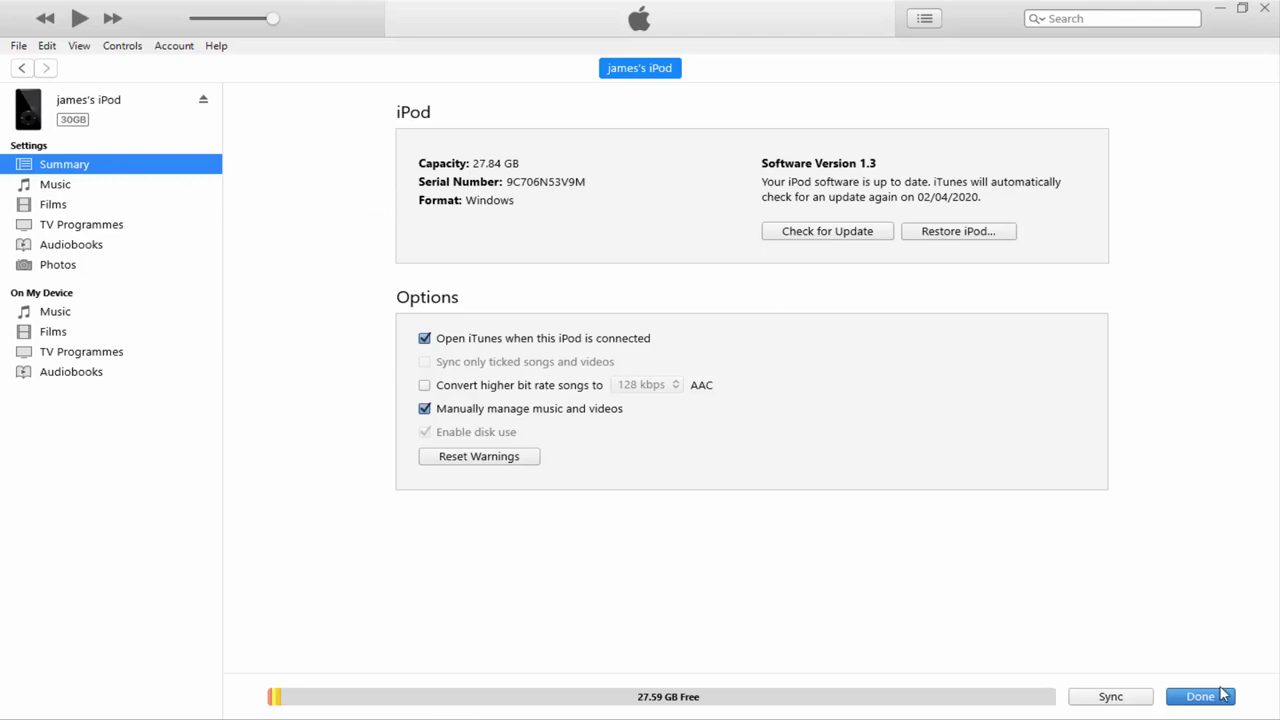
Leave the iPod summary and create a new playlist with the default name Playlist 2.
{"action": "left_click", "coordinate": [1201, 699]}
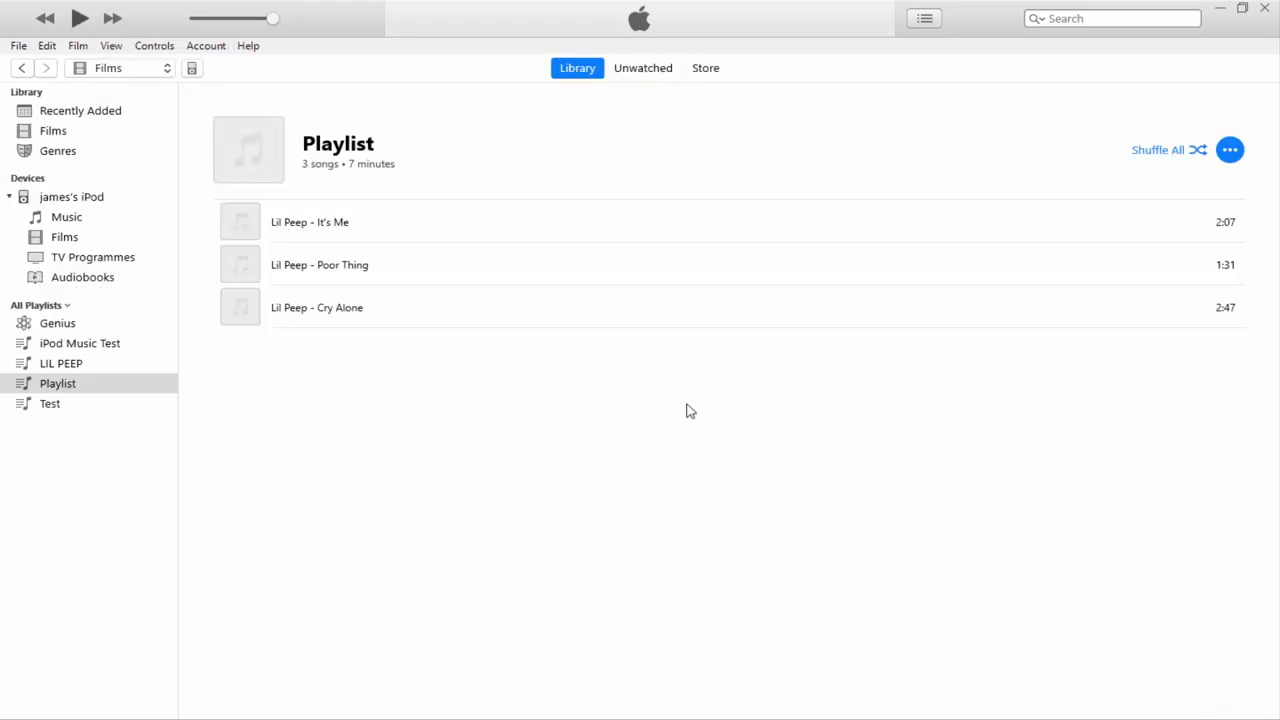
{"action": "left_click", "coordinate": [52, 448]}
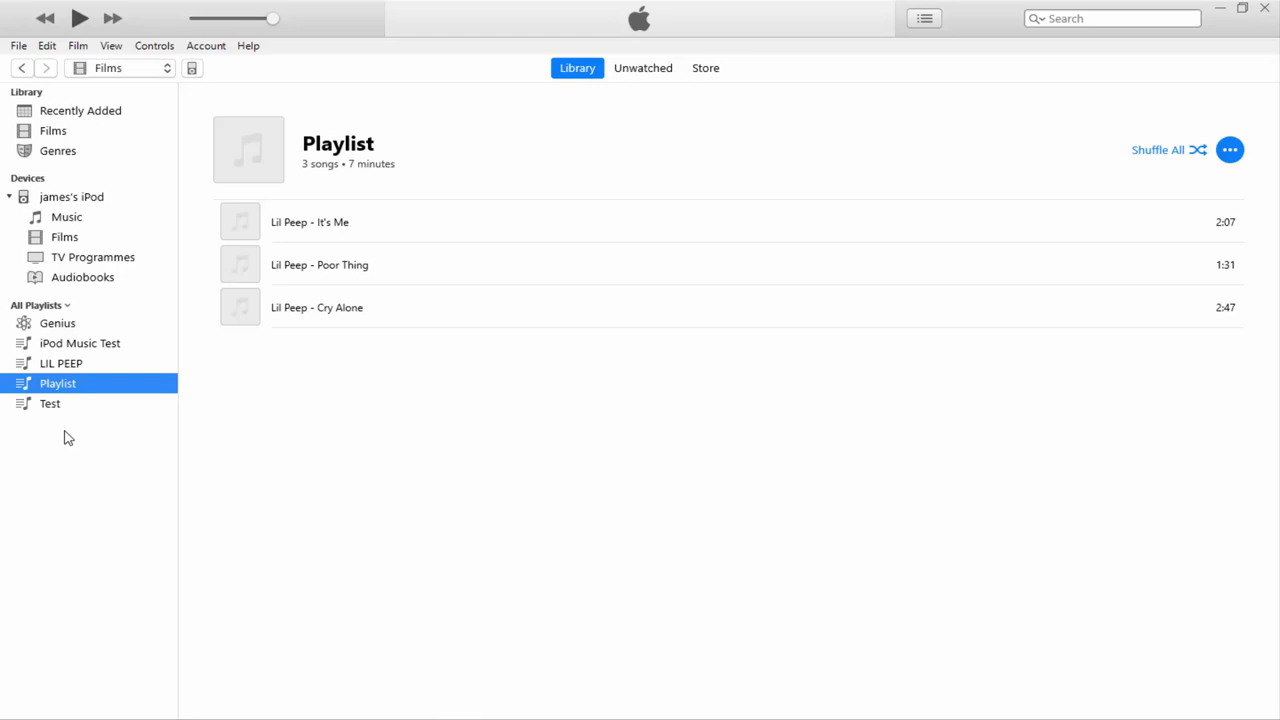
{"action": "right_click", "coordinate": [66, 430]}
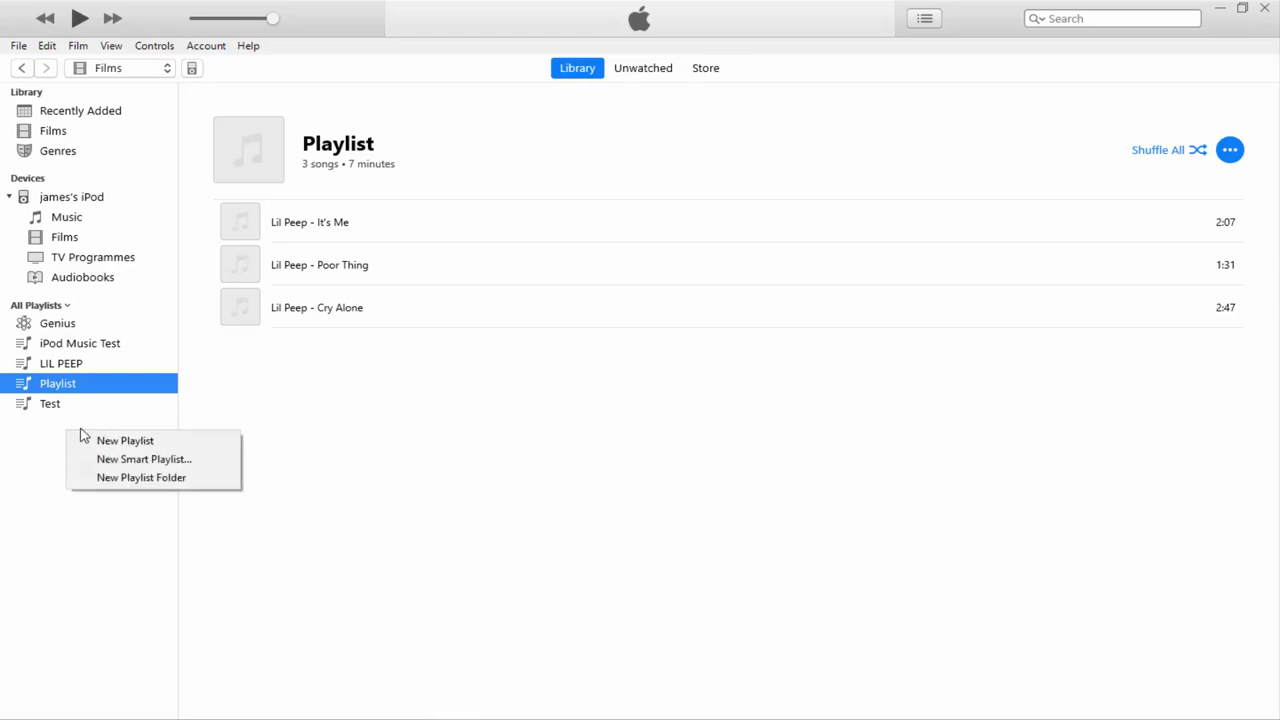
{"action": "left_click", "coordinate": [104, 441]}
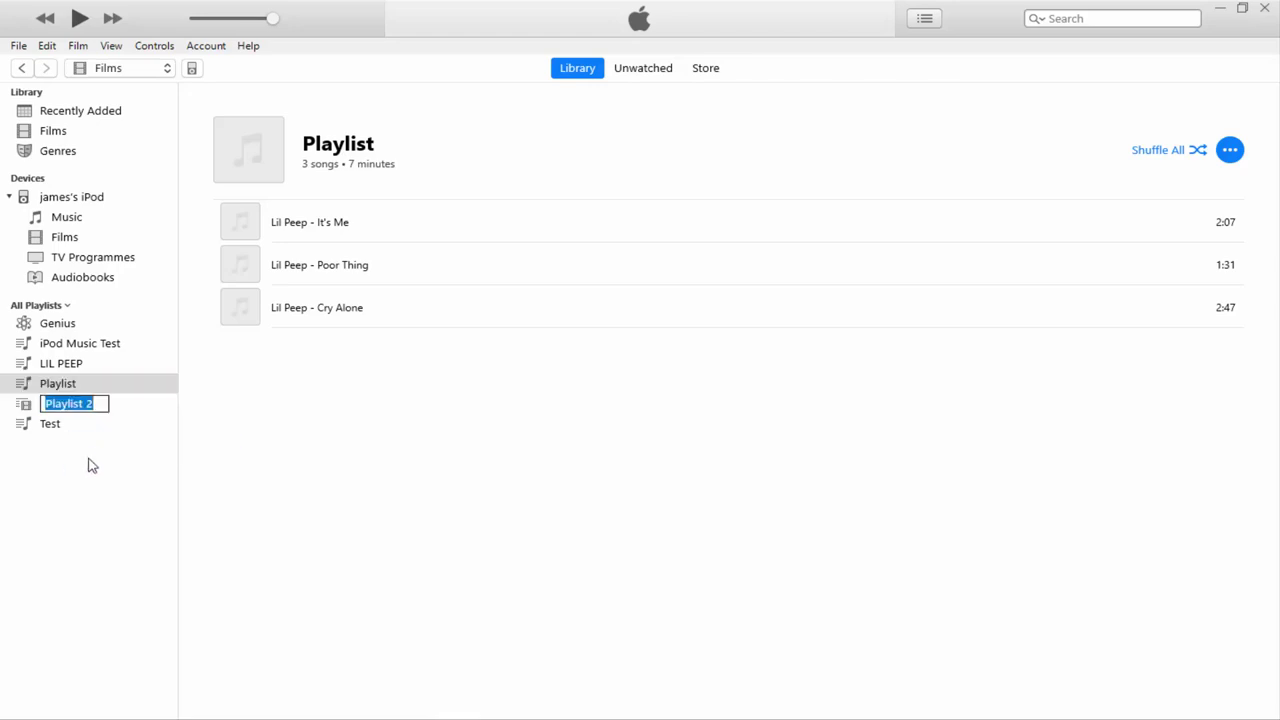
{"action": "left_click", "coordinate": [87, 467]}
{"action": "left_click", "coordinate": [80, 408]}
{"action": "right_click", "coordinate": [80, 407]}
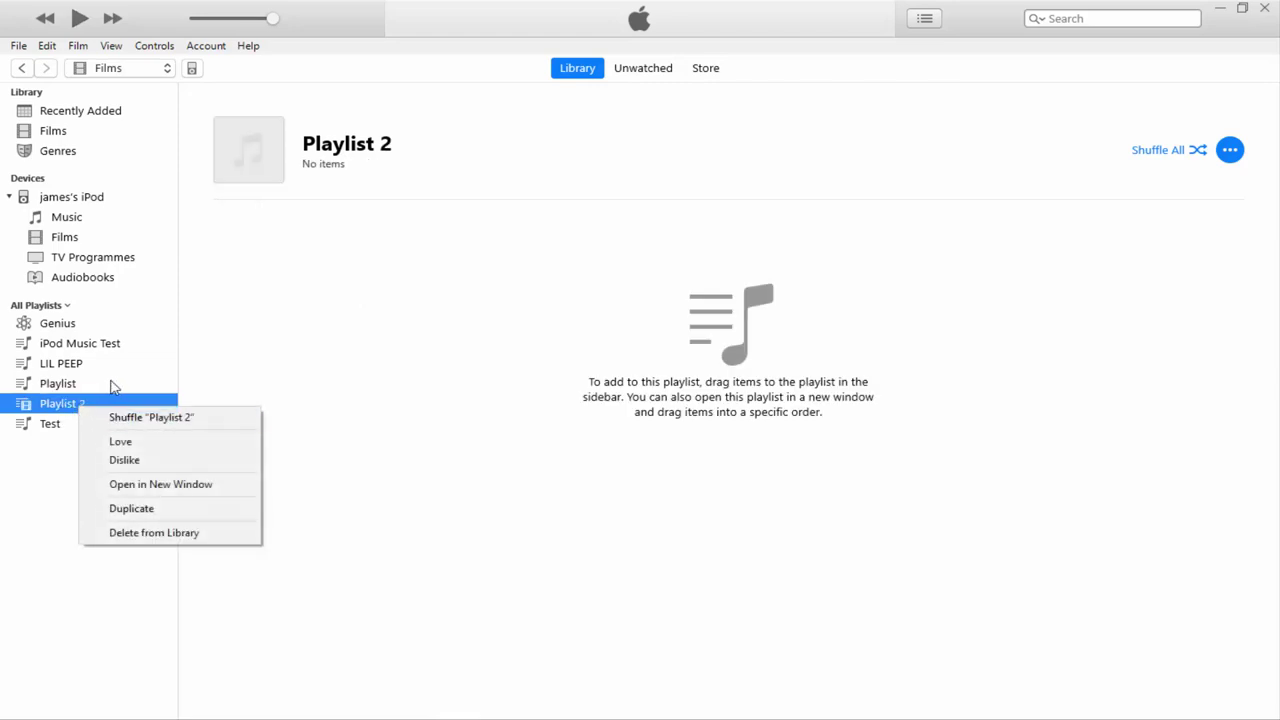
{"action": "left_click", "coordinate": [34, 446]}
Switch the library from Films to Music and open the empty Playlist 2.
{"action": "left_click", "coordinate": [107, 69]}
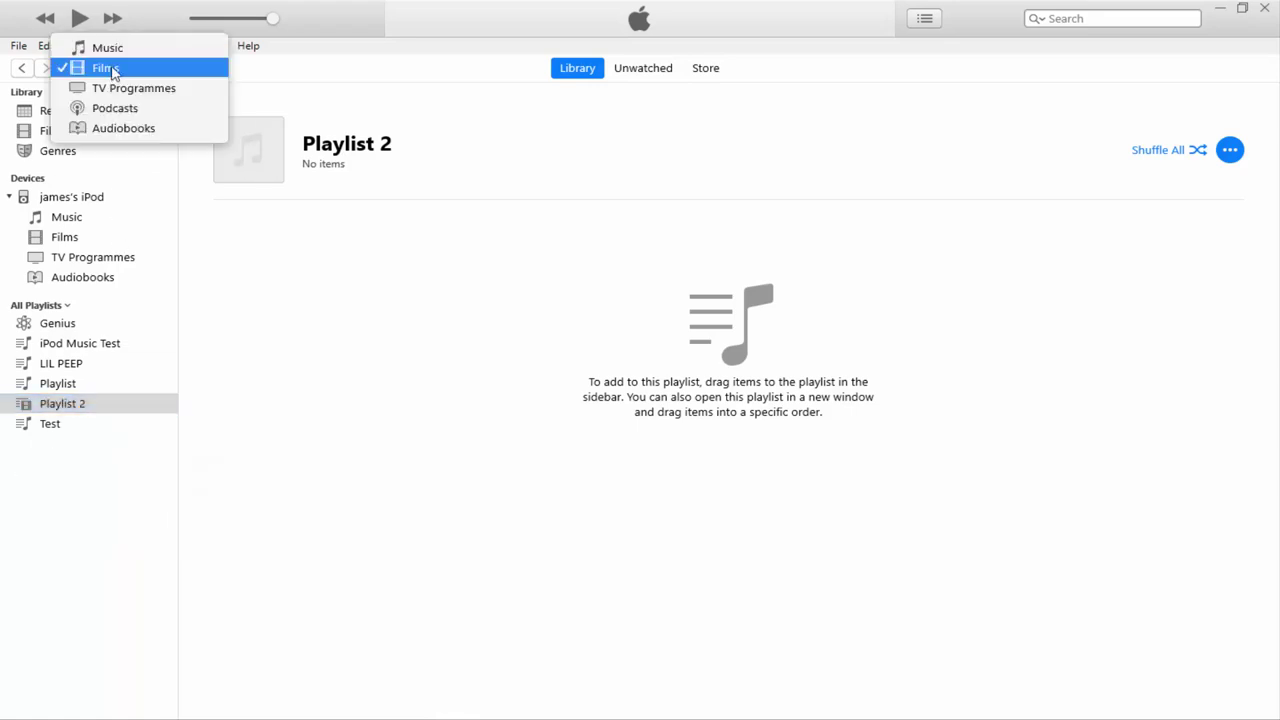
{"action": "left_click", "coordinate": [114, 48]}
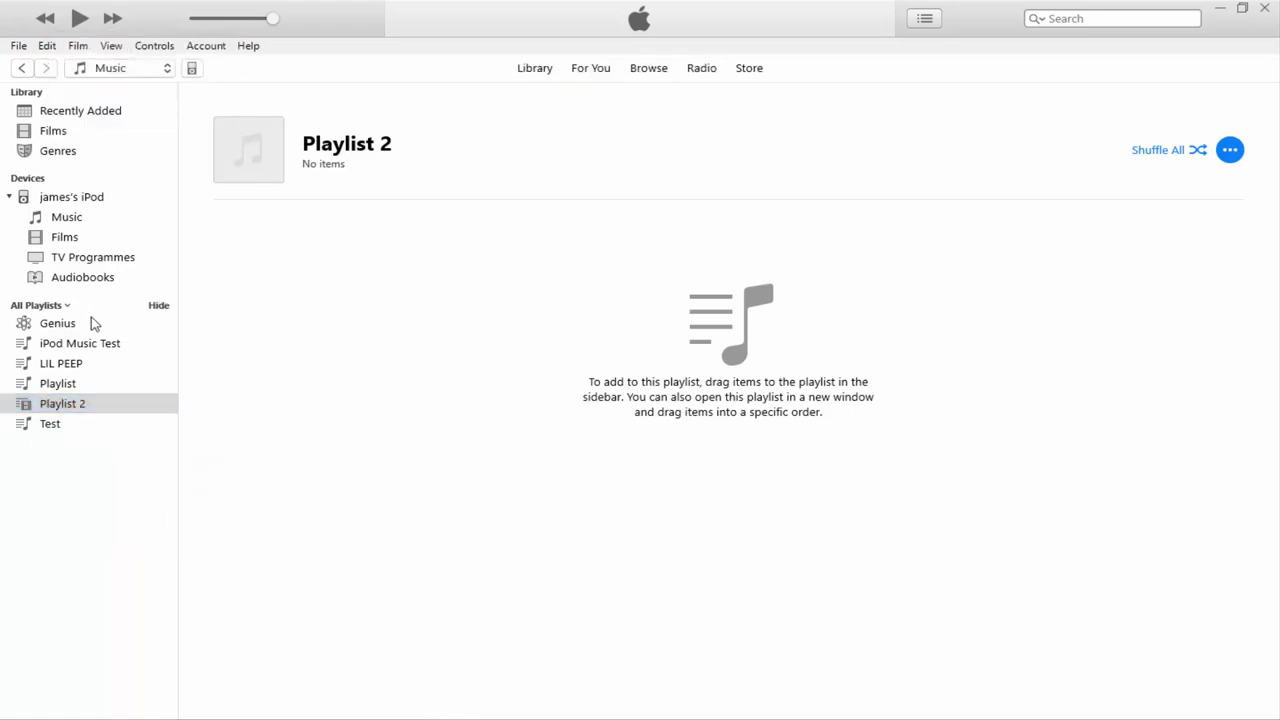
{"action": "left_click", "coordinate": [72, 405]}
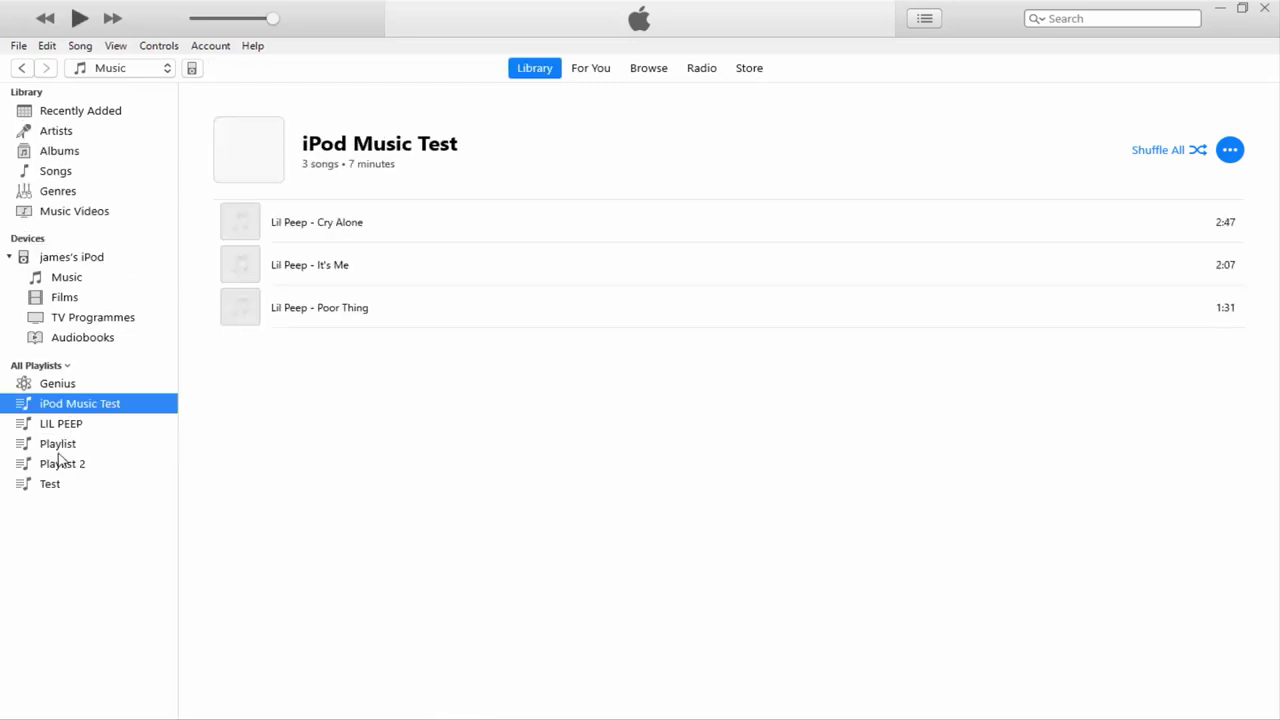
{"action": "left_click", "coordinate": [62, 465]}
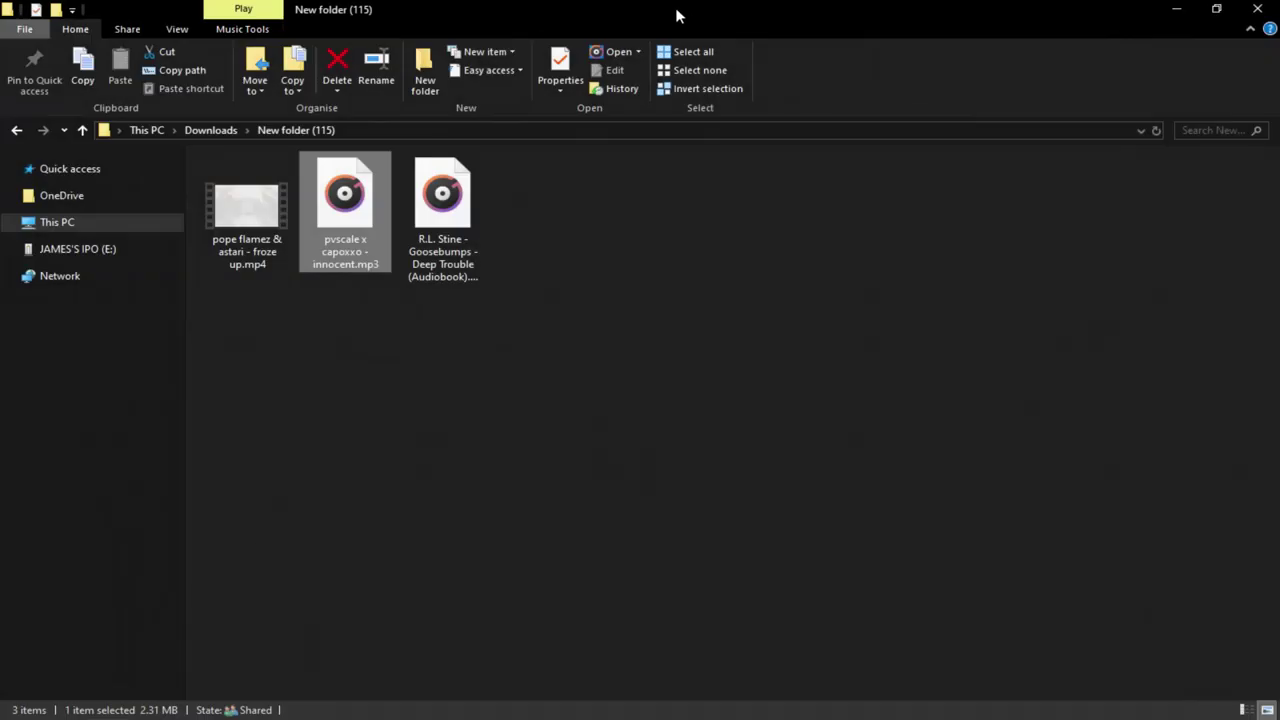
Drag the innocent mp3 from Explorer into Playlist 2, then copy it onto the iPod.
{"action": "left_click_drag", "start_coordinate": [678, 15], "coordinate": [768, 250]}
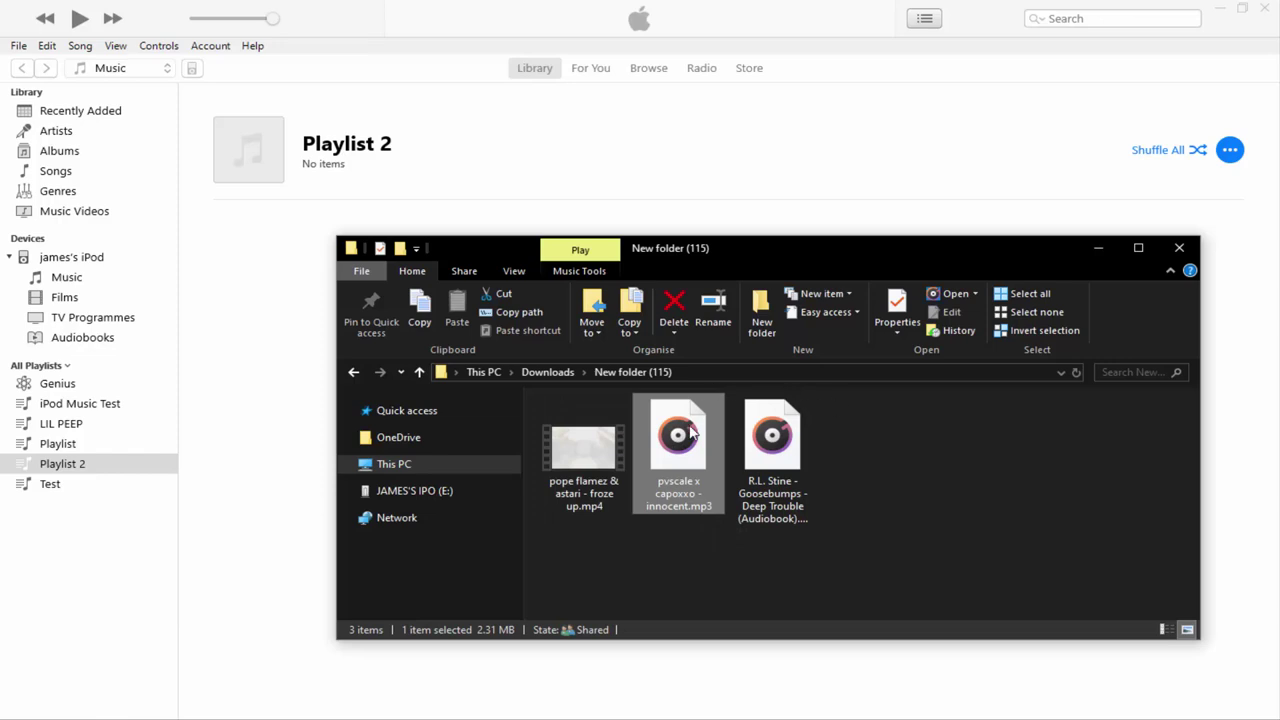
{"action": "left_click_drag", "start_coordinate": [679, 435], "coordinate": [106, 469]}
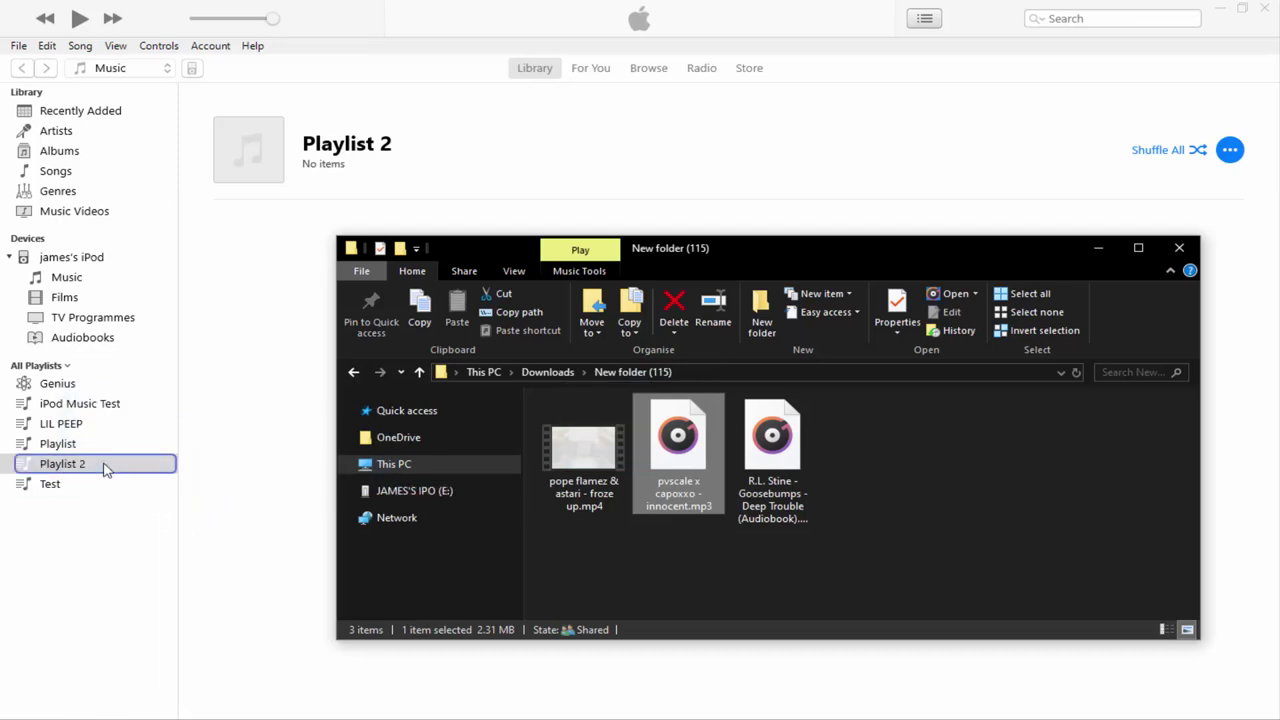
{"action": "left_click", "coordinate": [1101, 248]}
{"action": "left_click", "coordinate": [486, 232]}
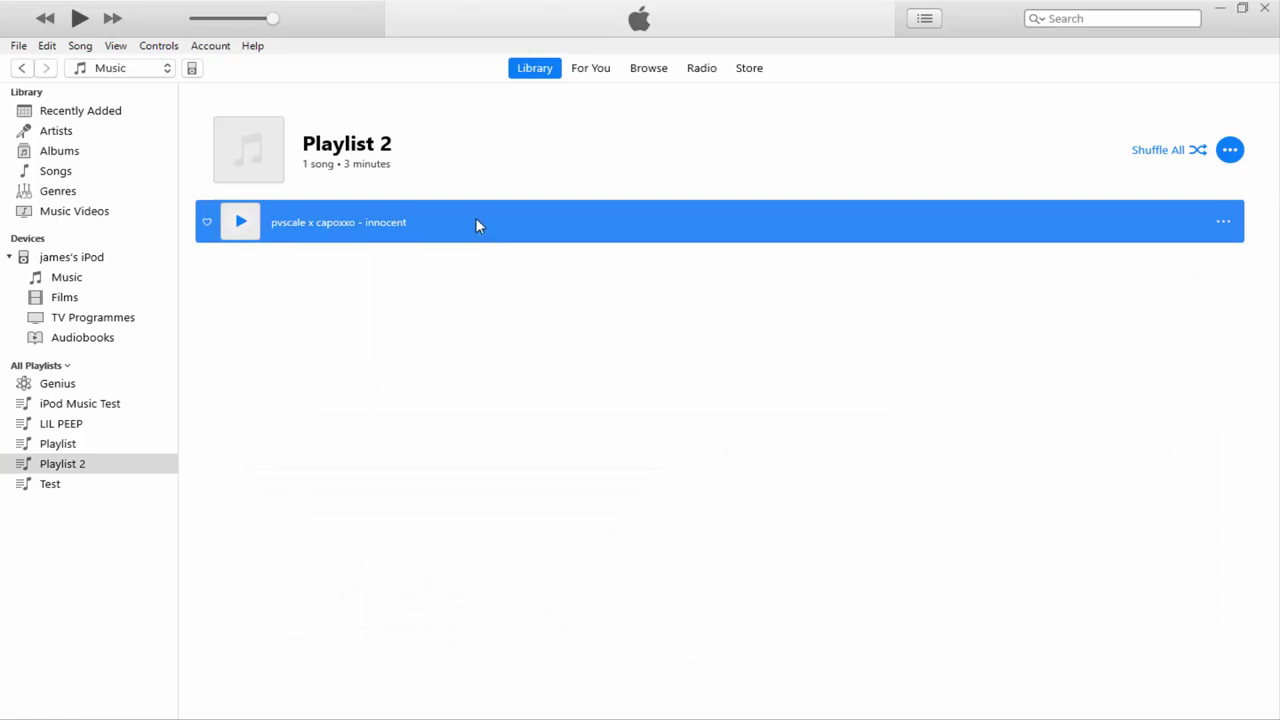
{"action": "left_click_drag", "start_coordinate": [476, 222], "coordinate": [75, 290]}
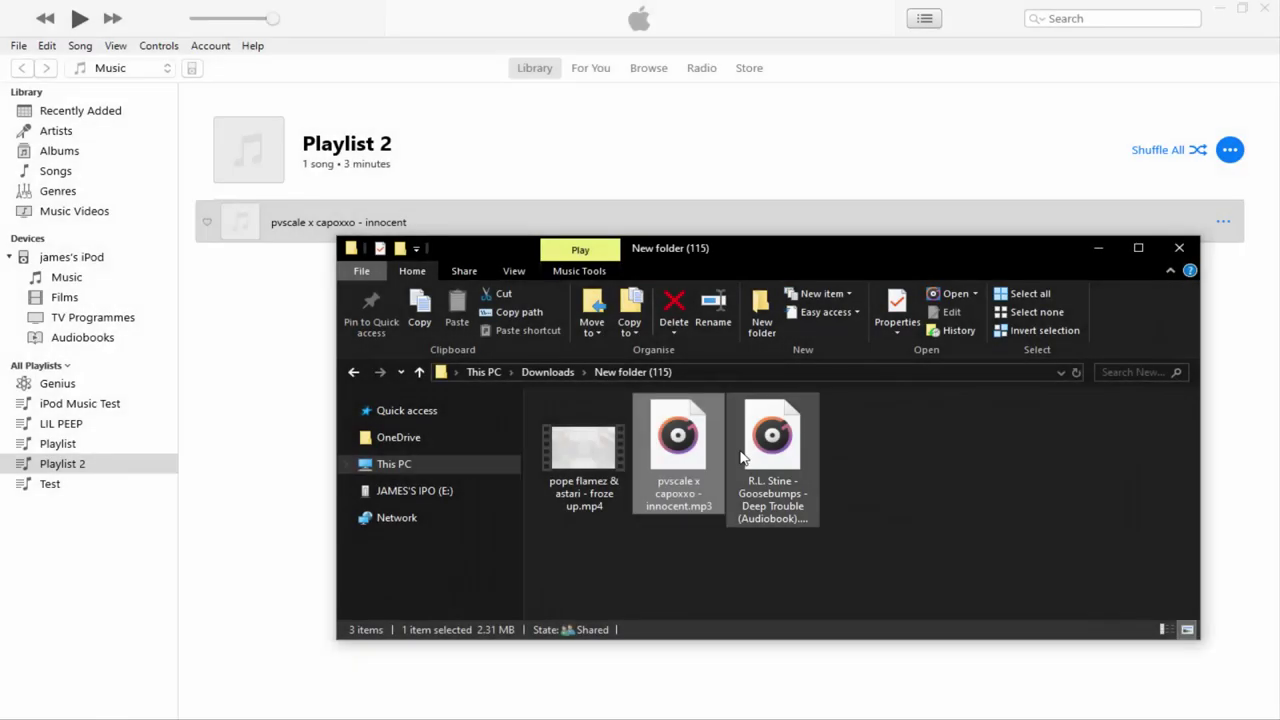
Drag the R.L. Stine Goosebumps - Deep Trouble audiobook mp3 from Explorer into Playlist 2.
{"action": "left_click", "coordinate": [755, 444]}
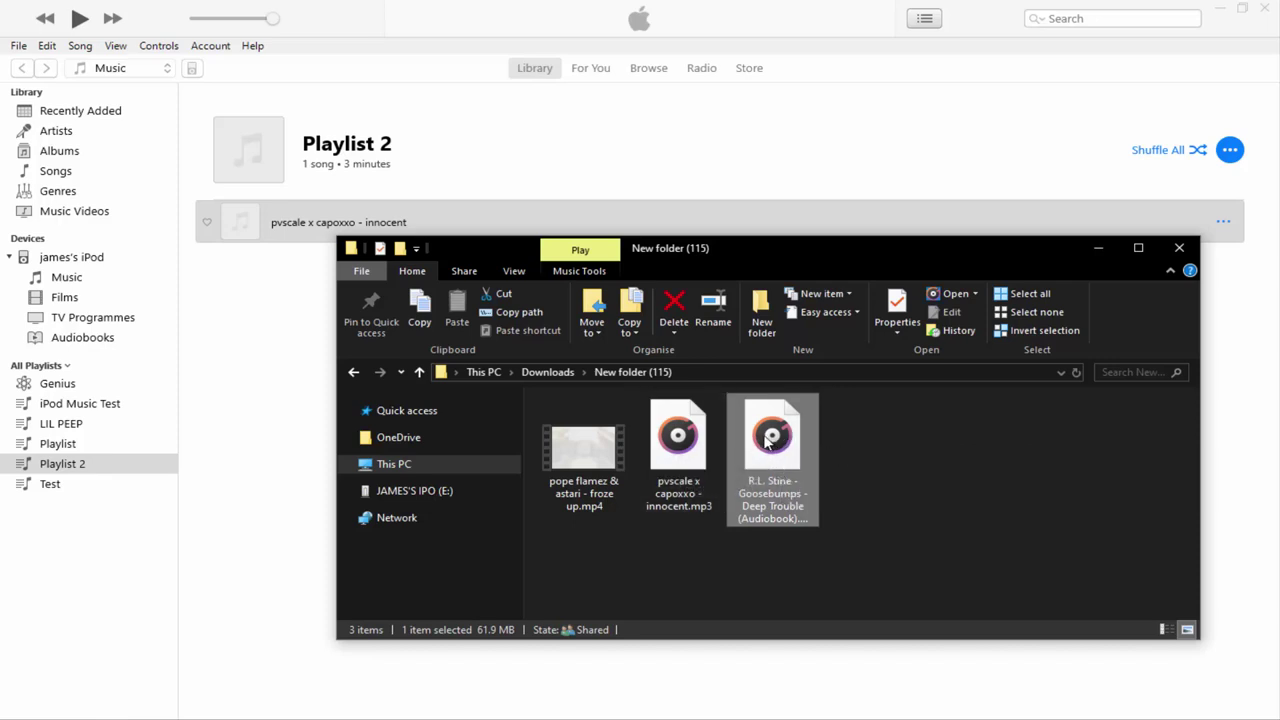
{"action": "left_click", "coordinate": [583, 447], "text": "ctrl"}
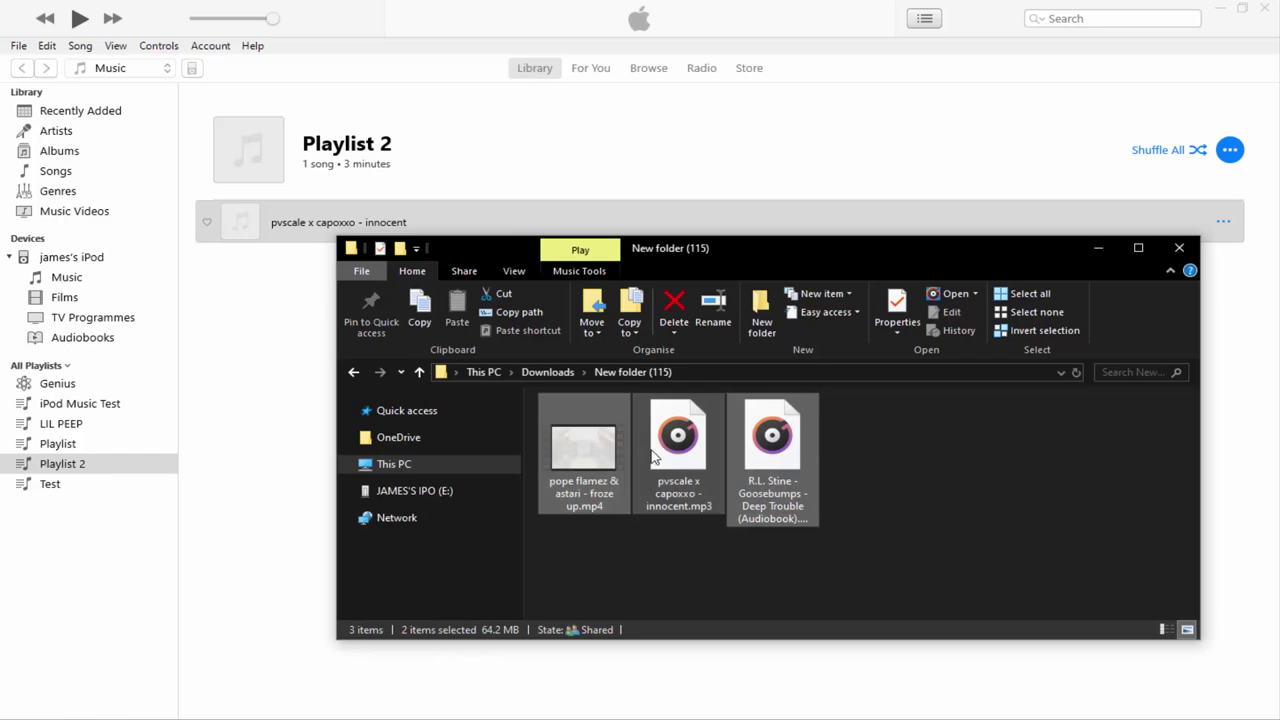
{"action": "left_click", "coordinate": [583, 447], "text": "ctrl"}
{"action": "left_click_drag", "start_coordinate": [782, 455], "coordinate": [108, 470]}
{"action": "left_click", "coordinate": [1097, 247]}
{"action": "left_click", "coordinate": [460, 280]}
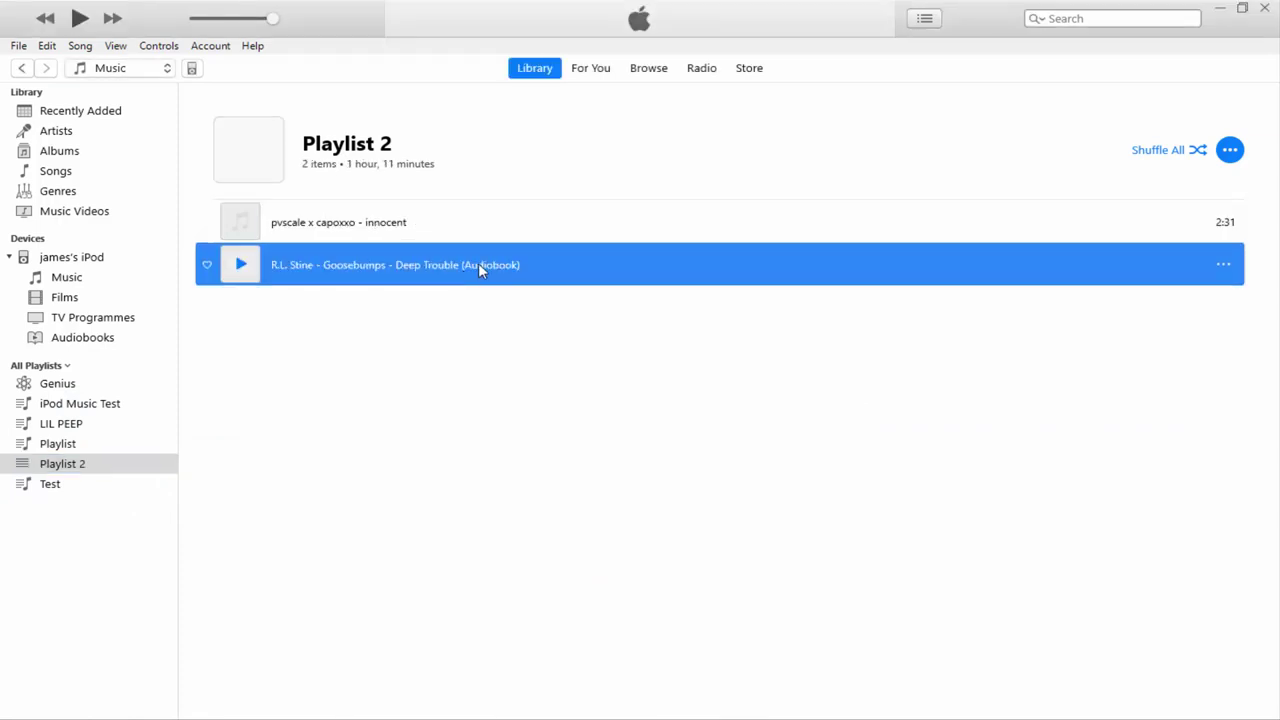
In the Deep Trouble track's Get Info options, leave Media Kind set to Audiobook and save.
{"action": "right_click", "coordinate": [478, 263]}
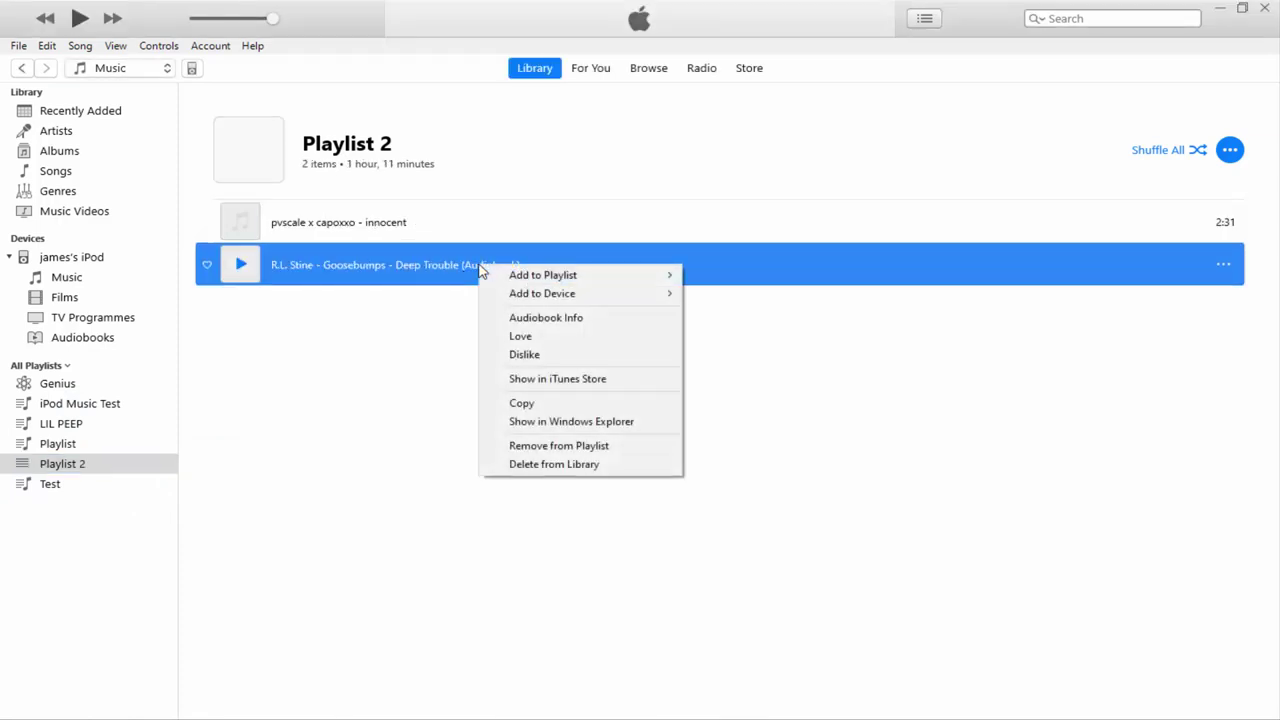
{"action": "left_click", "coordinate": [561, 326]}
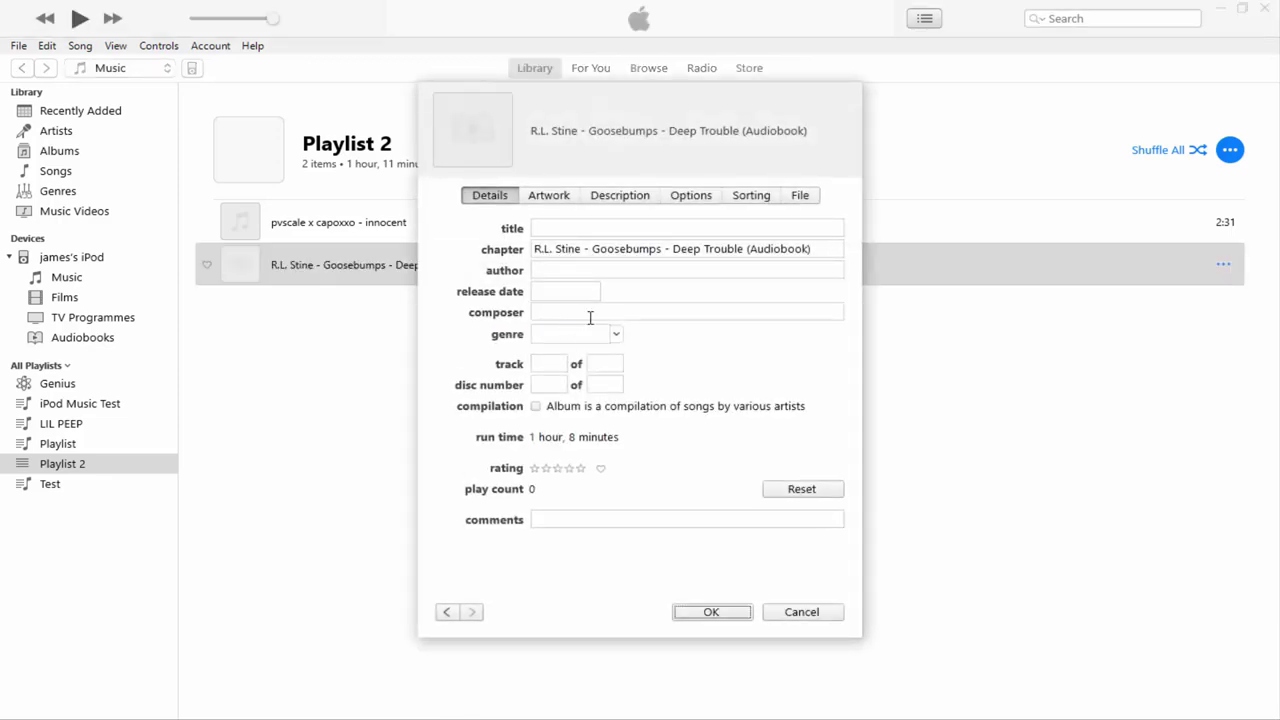
{"action": "left_click", "coordinate": [679, 203]}
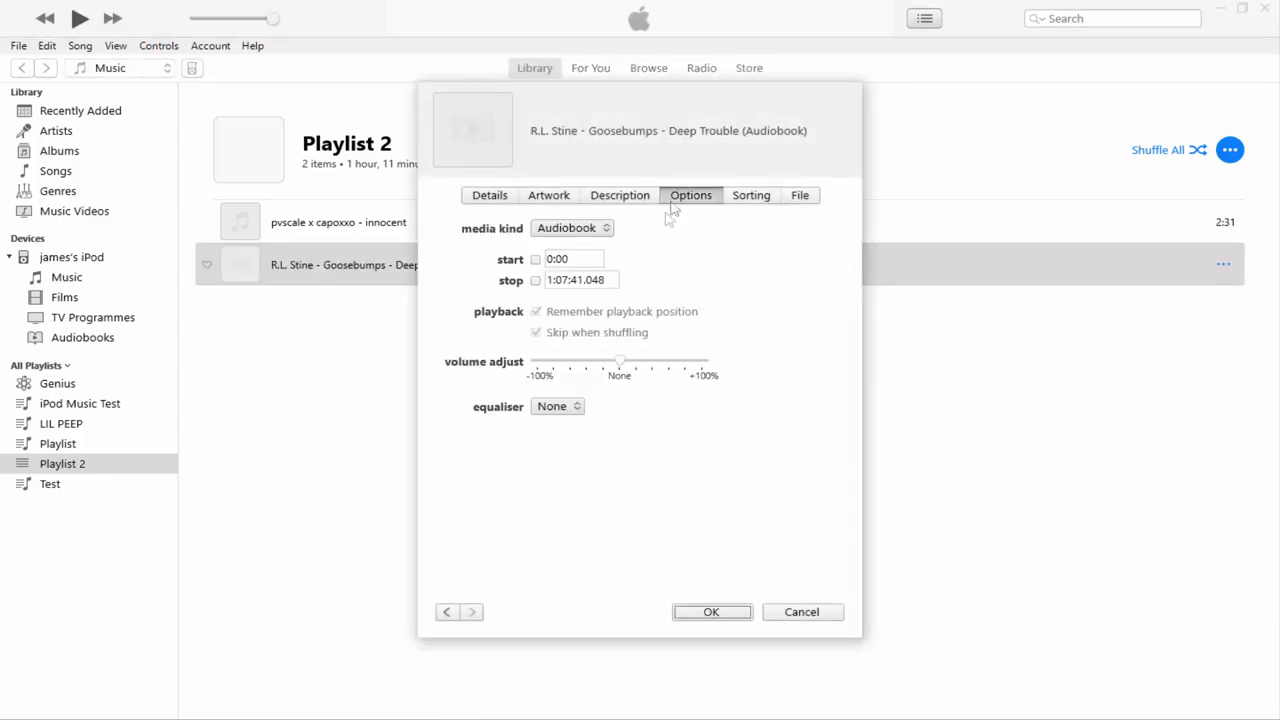
{"action": "left_click", "coordinate": [590, 225]}
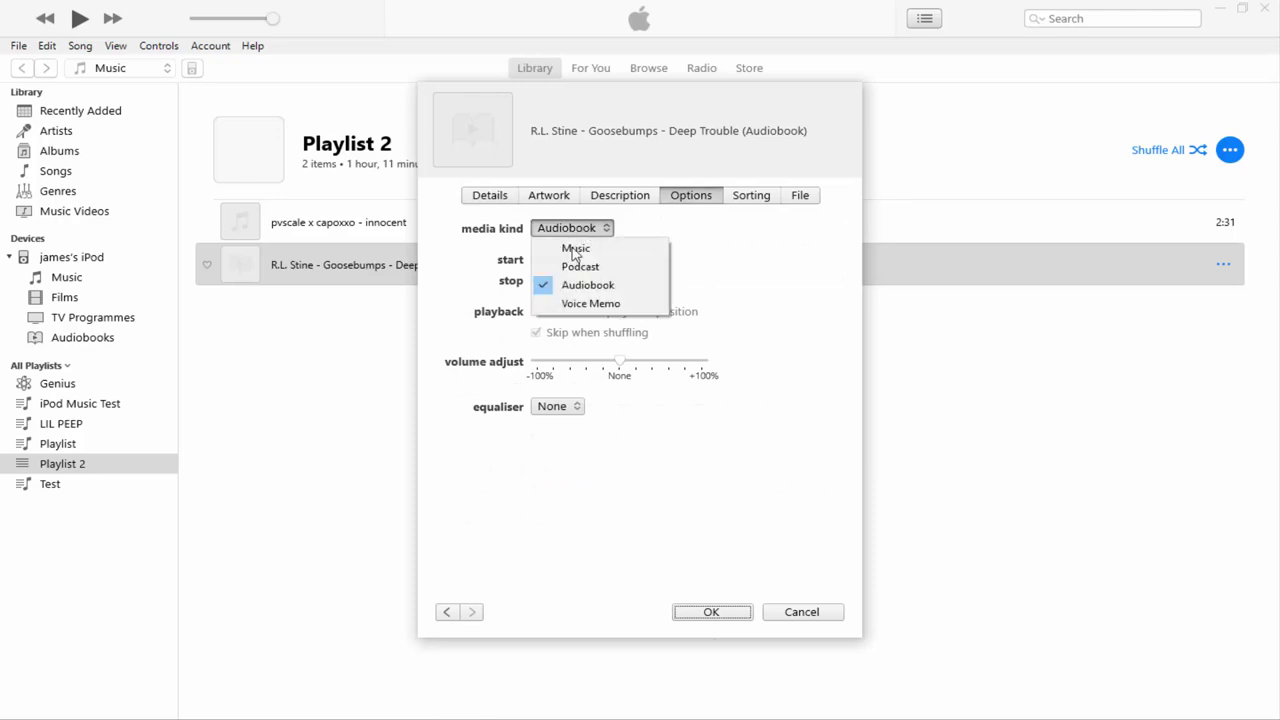
{"action": "left_click", "coordinate": [576, 250]}
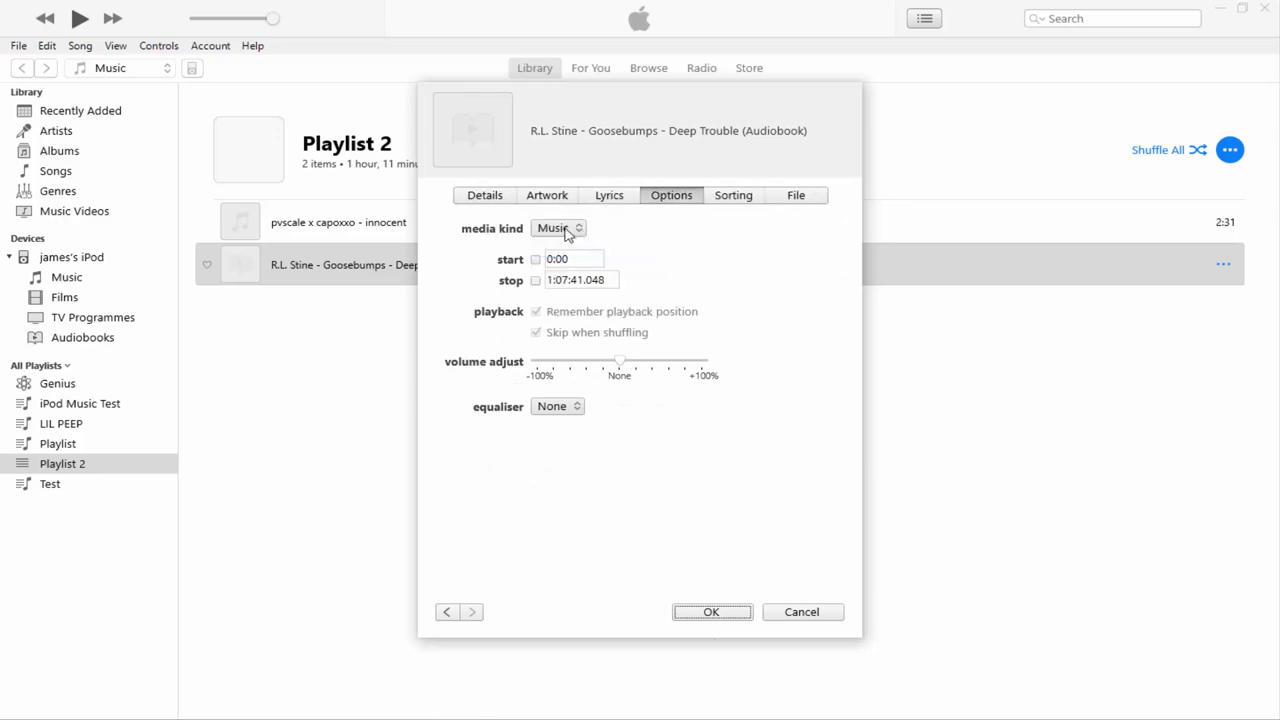
{"action": "left_click", "coordinate": [566, 231]}
{"action": "left_click", "coordinate": [580, 285]}
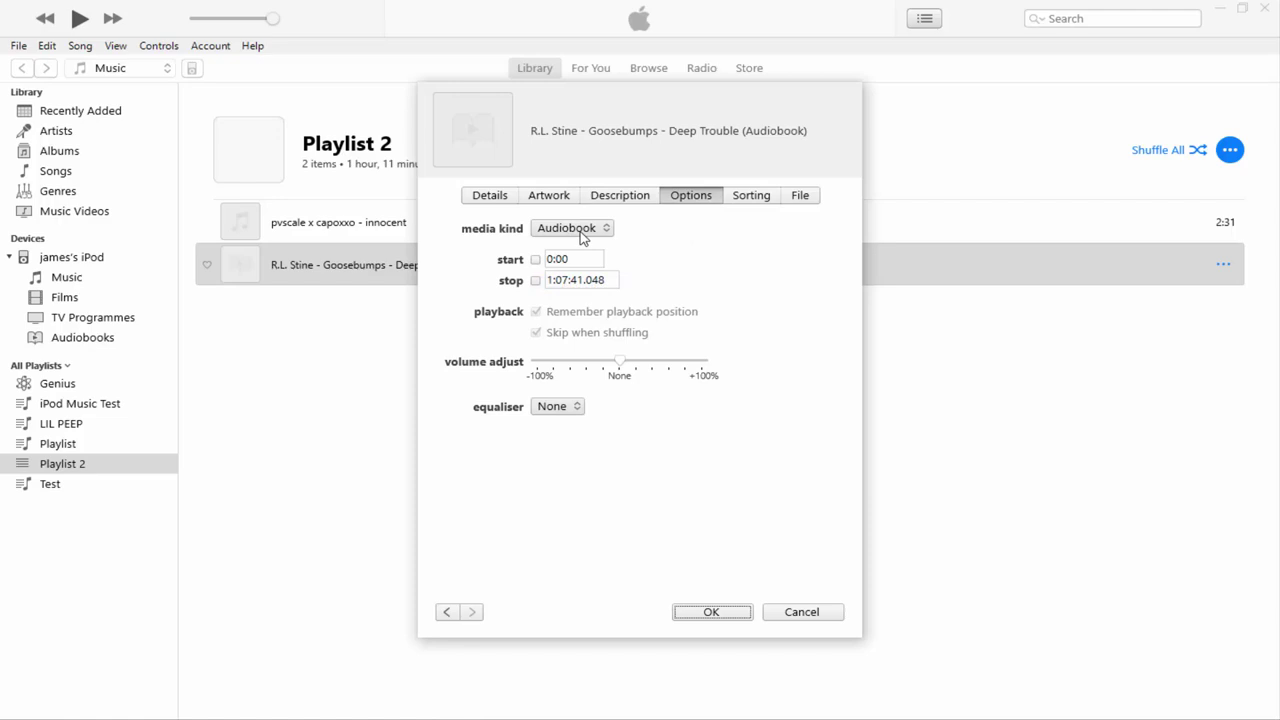
{"action": "left_click", "coordinate": [712, 612]}
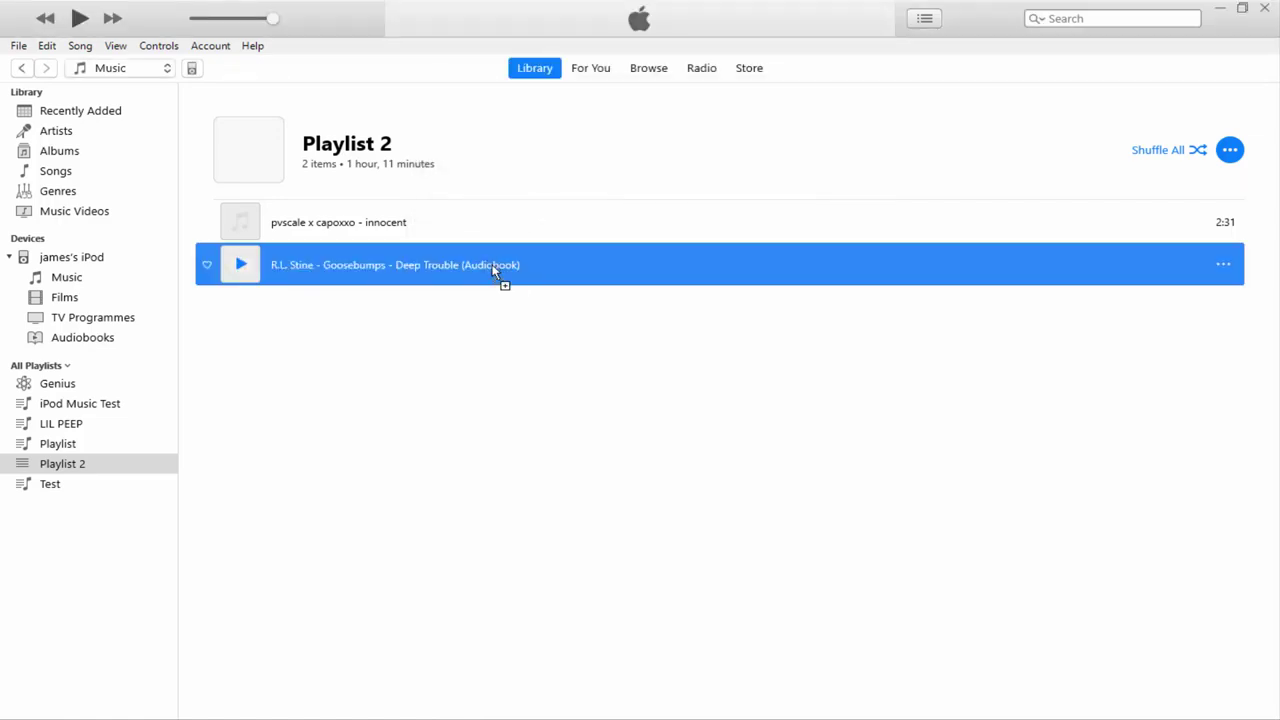
Drag the Goosebumps audiobook onto the connected iPod under Devices.
{"action": "left_click_drag", "start_coordinate": [498, 280], "coordinate": [91, 335]}
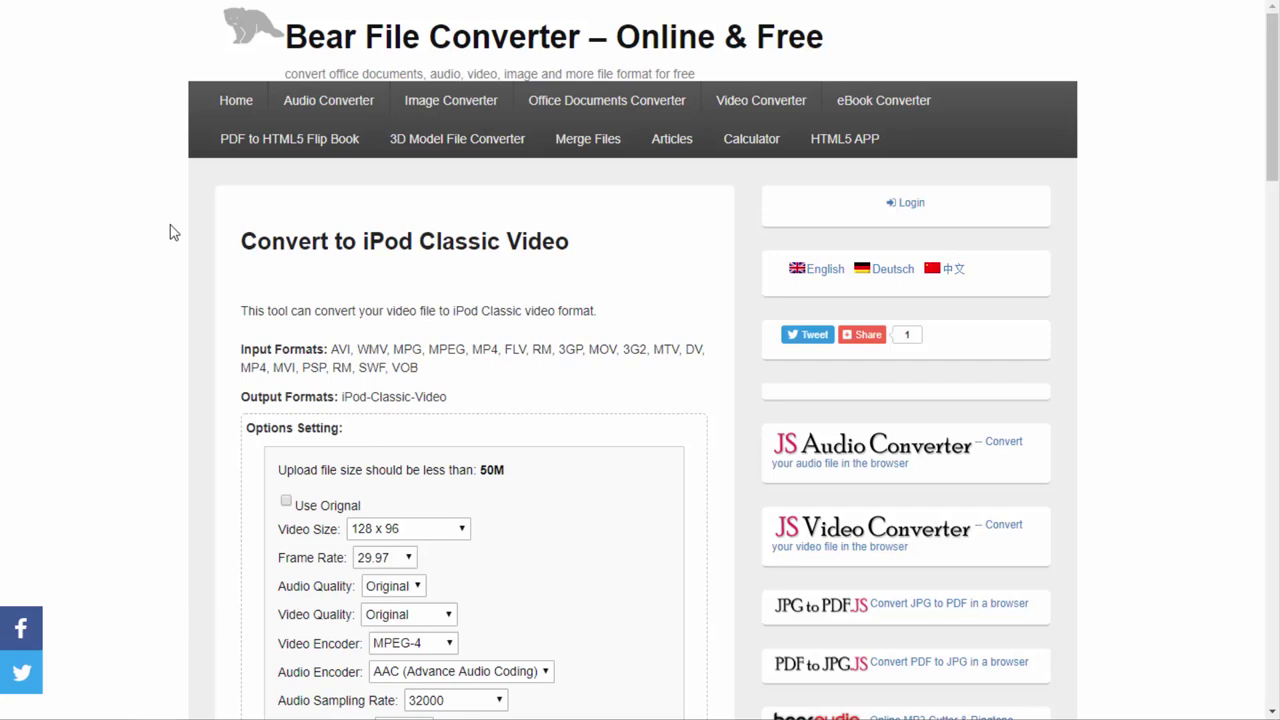
{"action": "left_click_drag", "start_coordinate": [241, 241], "coordinate": [586, 252]}
{"action": "left_click", "coordinate": [586, 252]}
{"action": "scroll", "coordinate": [533, 244], "scroll_direction": "down", "scroll_amount": 1}
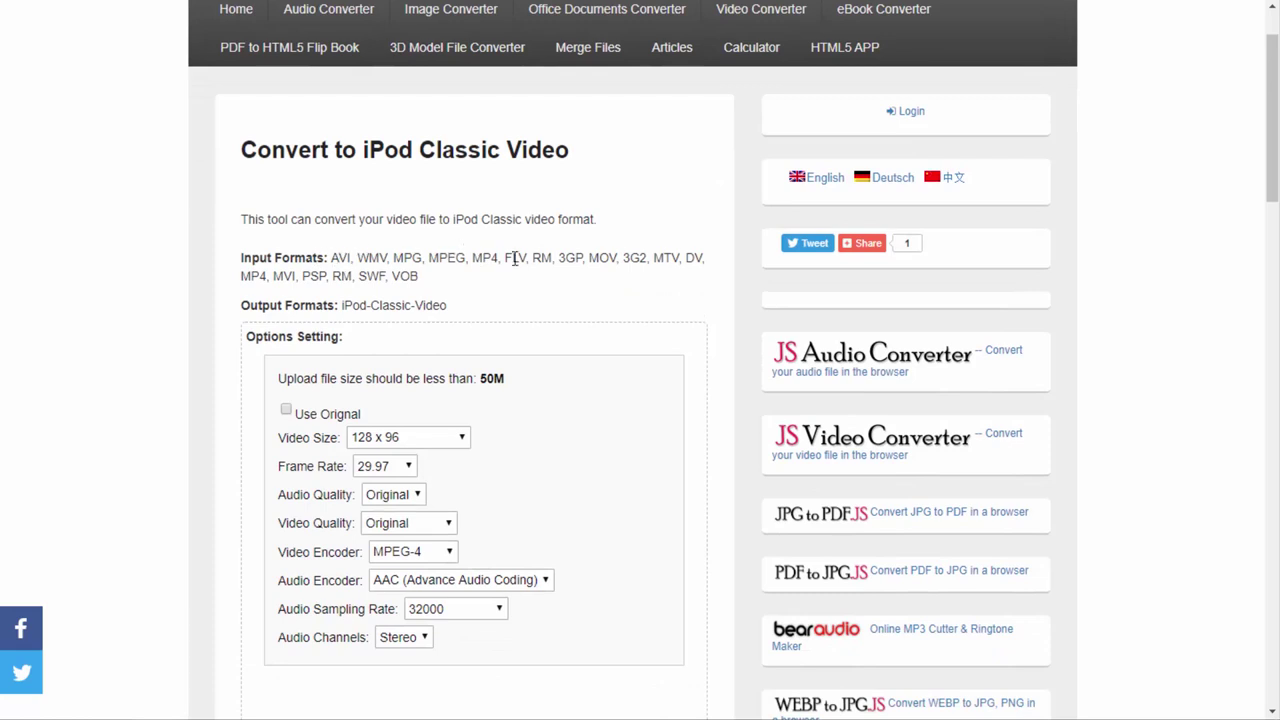
{"action": "left_click_drag", "start_coordinate": [474, 261], "coordinate": [499, 261]}
{"action": "left_click", "coordinate": [427, 260]}
{"action": "double_click", "coordinate": [369, 260]}
{"action": "left_click", "coordinate": [388, 261]}
{"action": "left_click_drag", "start_coordinate": [470, 261], "coordinate": [500, 258]}
{"action": "left_click", "coordinate": [502, 261]}
{"action": "scroll", "coordinate": [460, 250], "scroll_direction": "down", "scroll_amount": 2}
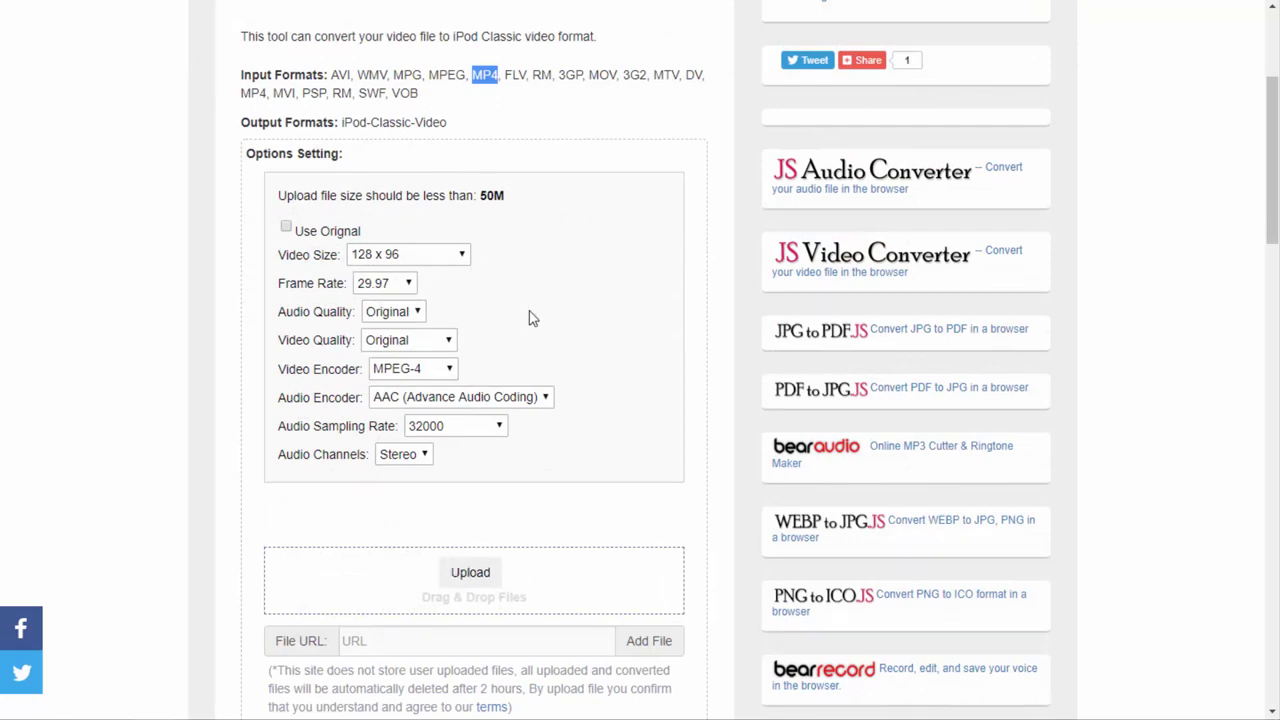
Choose 512 x 384 video size, 30 fps frame rate and 6000 video quality.
{"action": "left_click", "coordinate": [463, 256]}
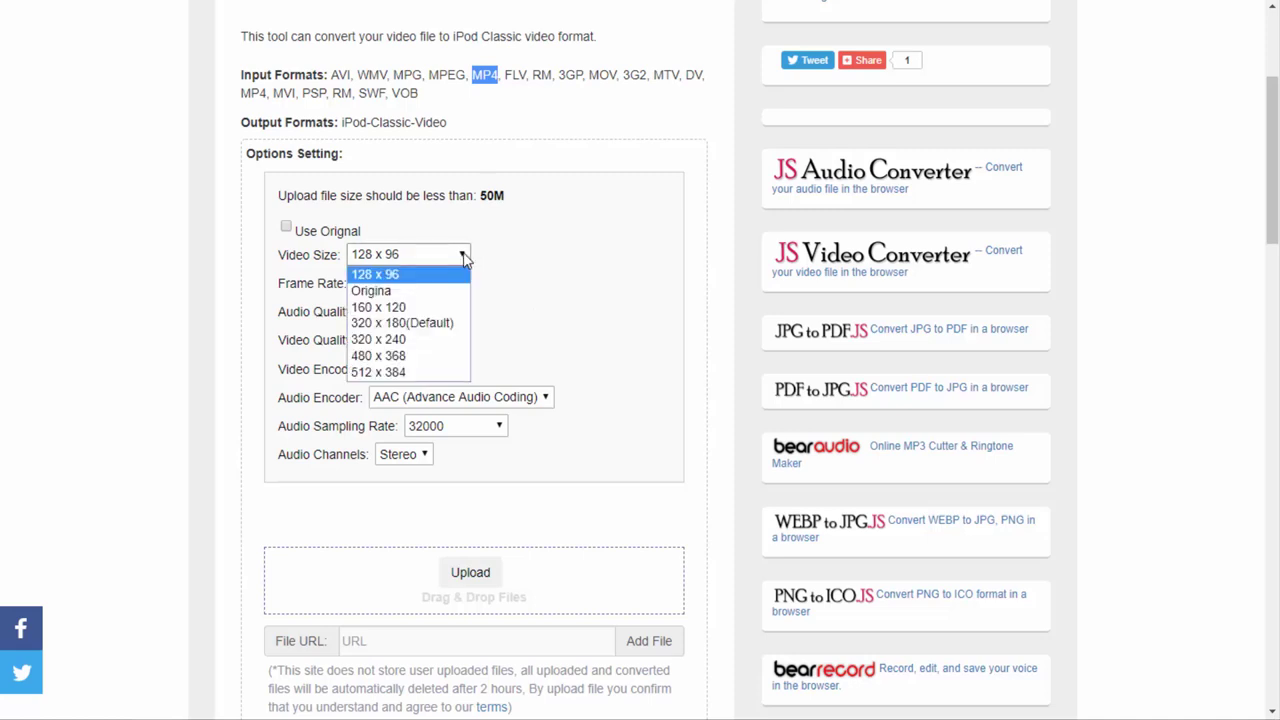
{"action": "left_click", "coordinate": [405, 372]}
{"action": "left_click", "coordinate": [385, 283]}
{"action": "left_click", "coordinate": [402, 403]}
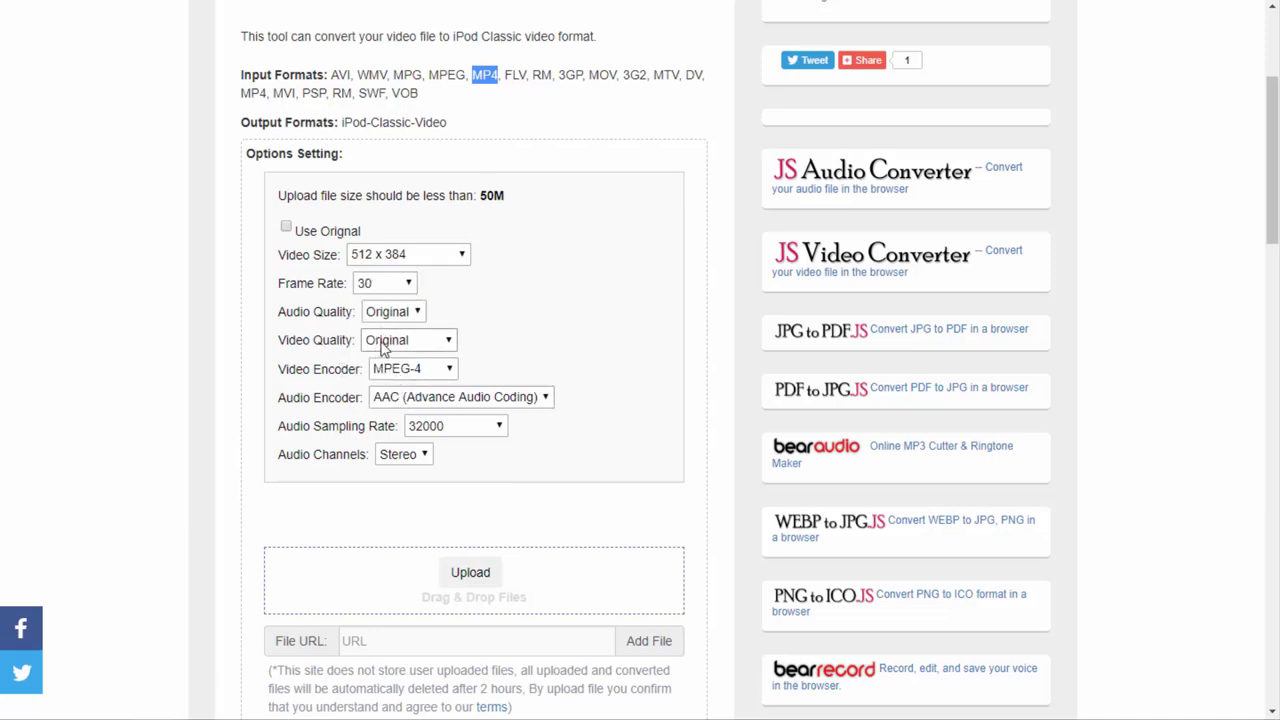
{"action": "left_click", "coordinate": [433, 344]}
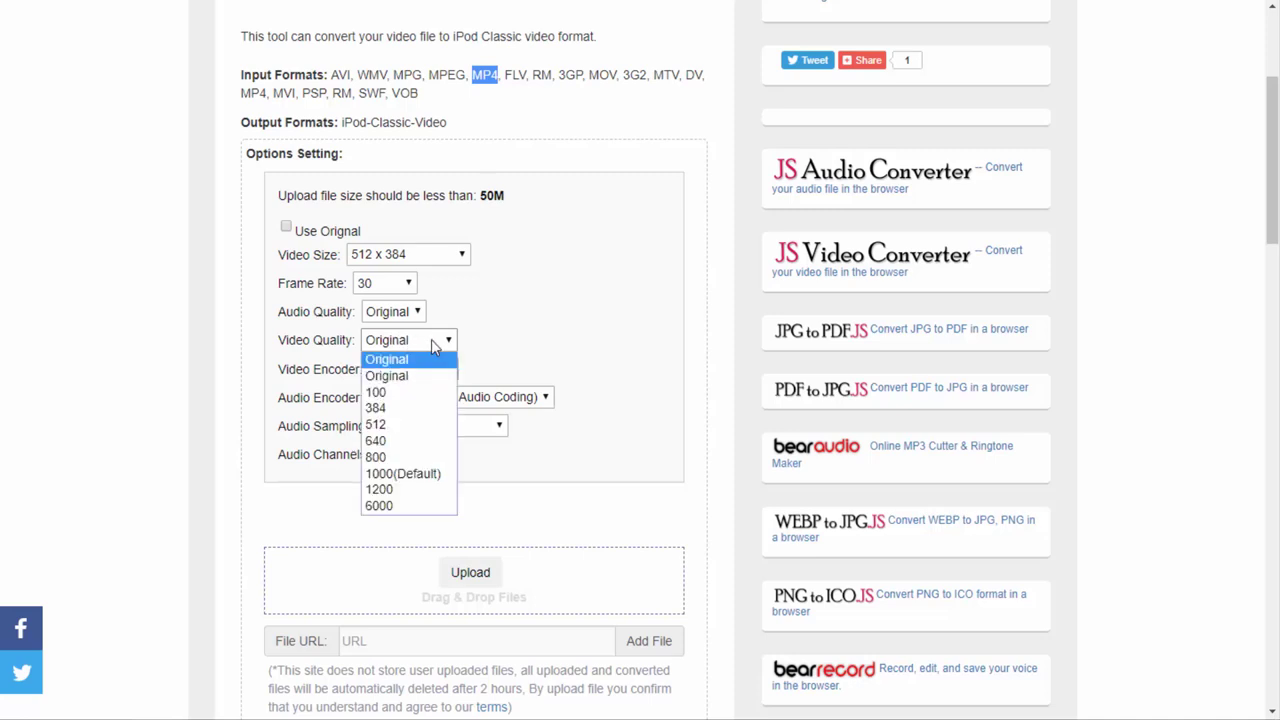
{"action": "left_click", "coordinate": [412, 505]}
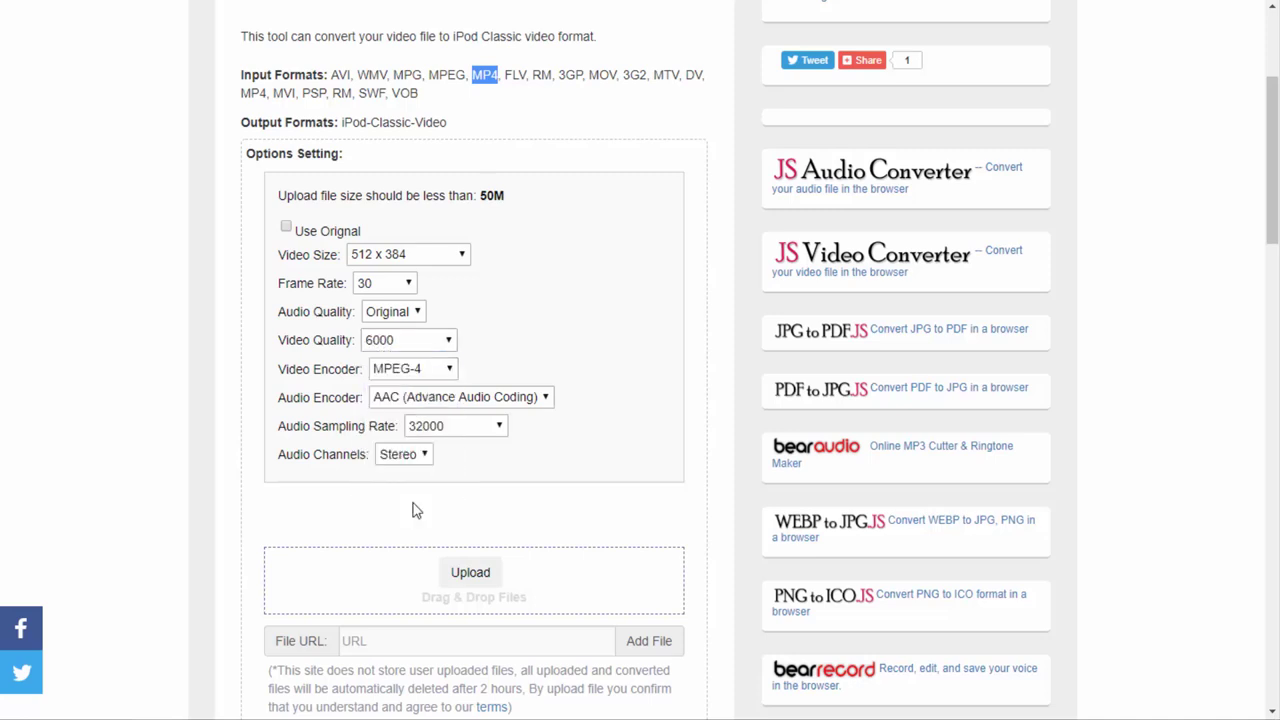
{"action": "left_click", "coordinate": [408, 341]}
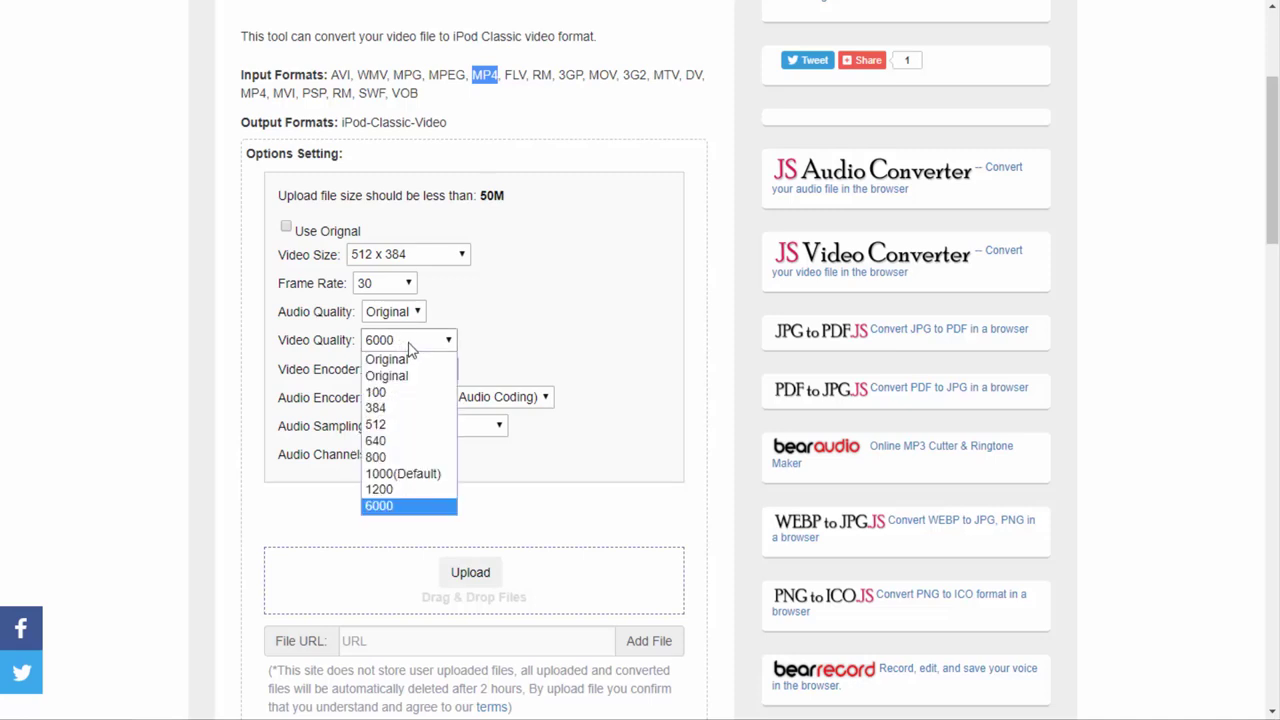
{"action": "left_click", "coordinate": [396, 490]}
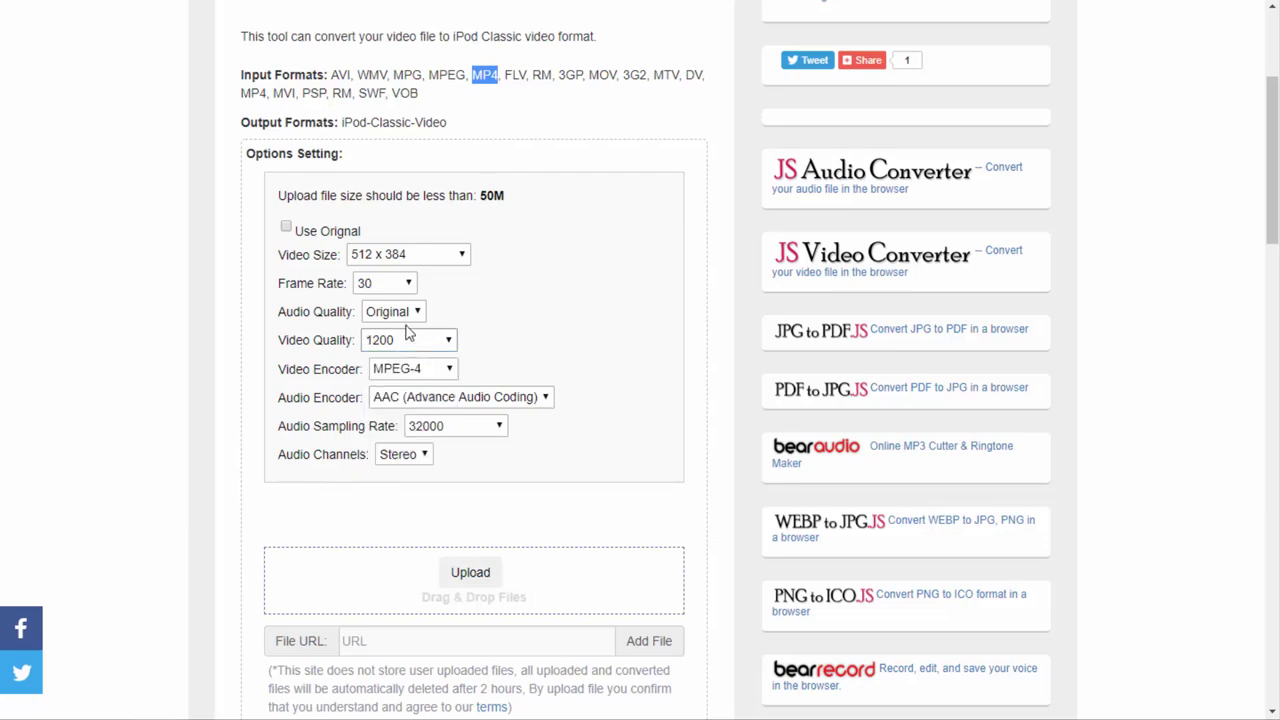
{"action": "left_click", "coordinate": [408, 340]}
{"action": "left_click", "coordinate": [398, 506]}
Upload pope flamez & astari - froze up.mp4 and wait until it appears as the source file.
{"action": "left_click", "coordinate": [468, 573]}
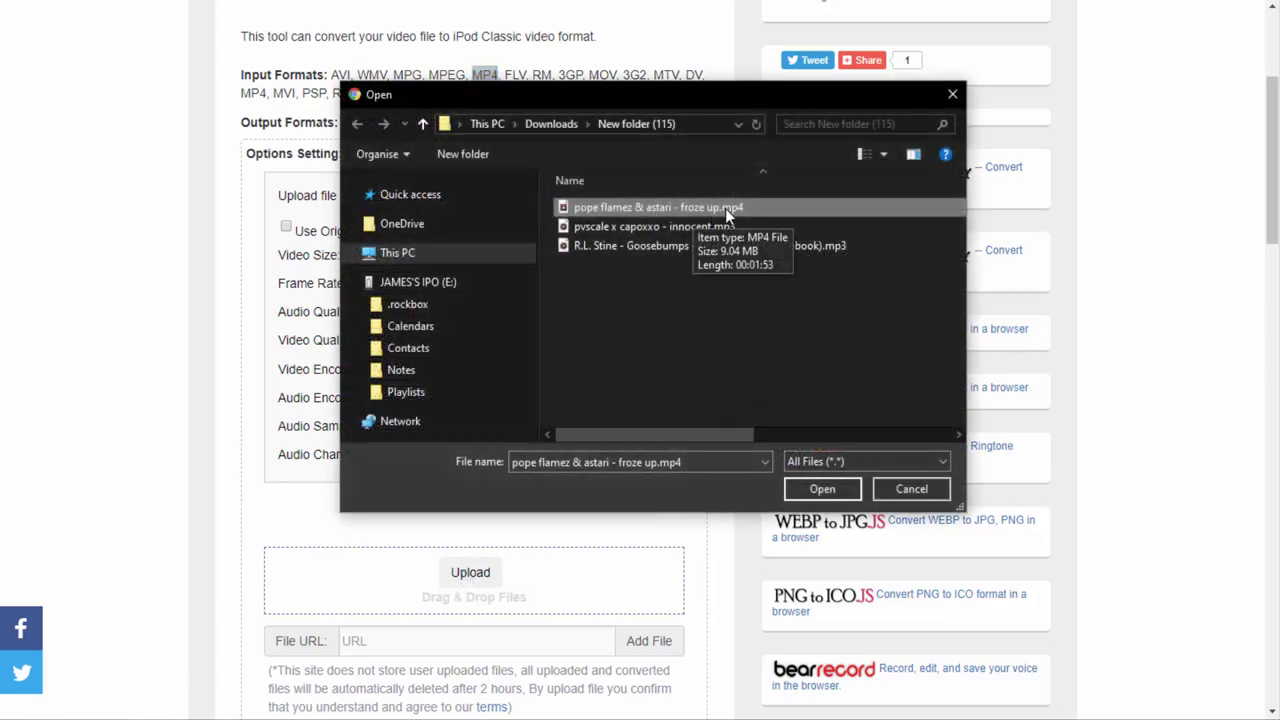
{"action": "left_click", "coordinate": [810, 490]}
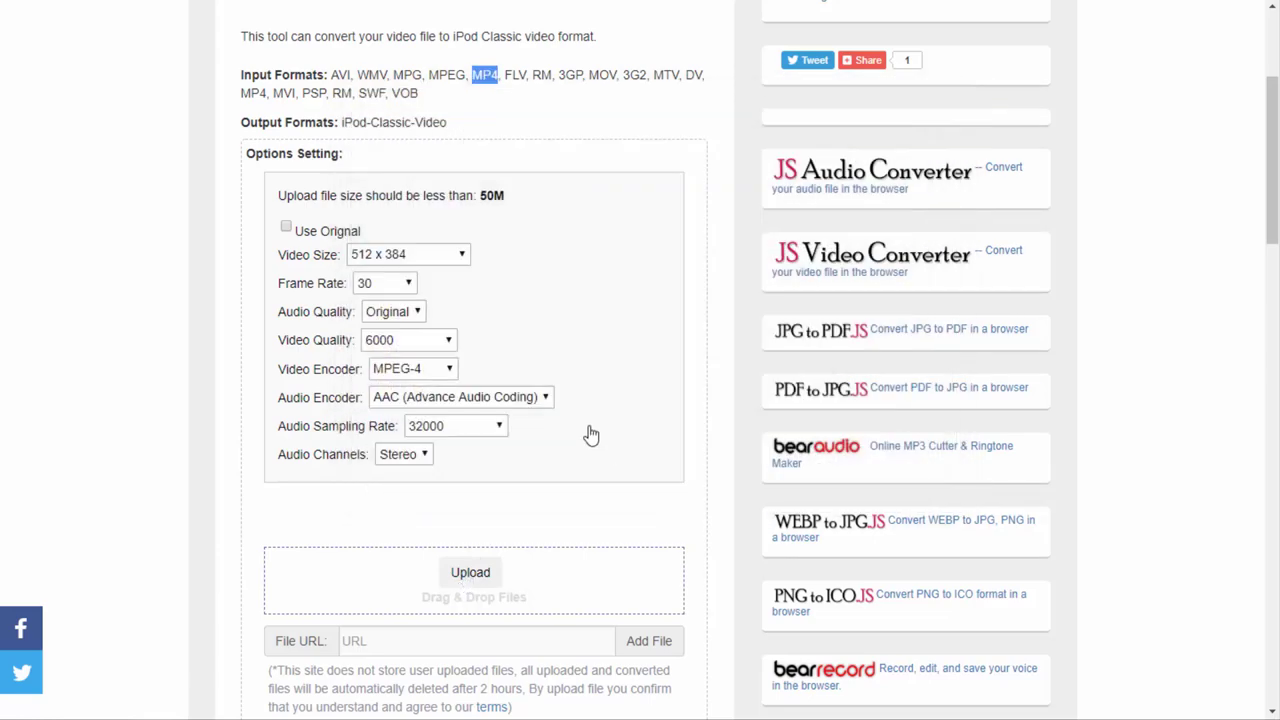
{"action": "scroll", "coordinate": [540, 390], "scroll_direction": "down", "scroll_amount": 2}
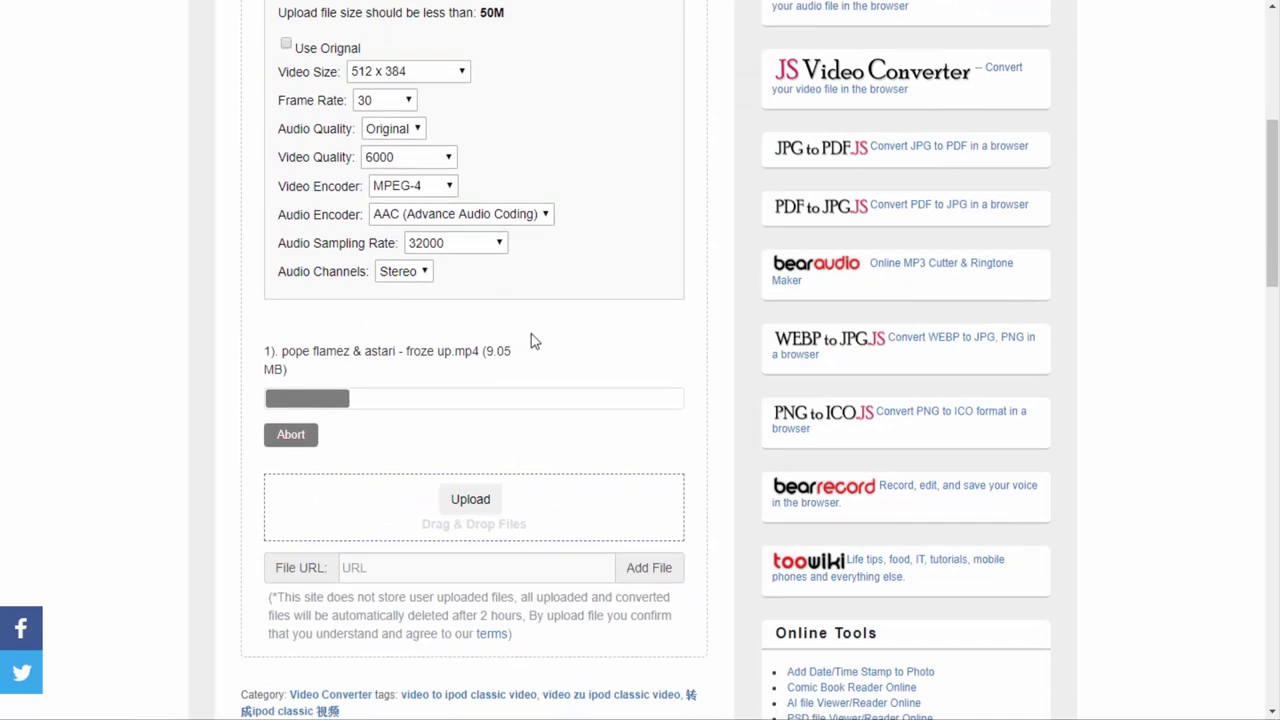
{"action": "scroll", "coordinate": [535, 340], "scroll_direction": "down", "scroll_amount": 1}
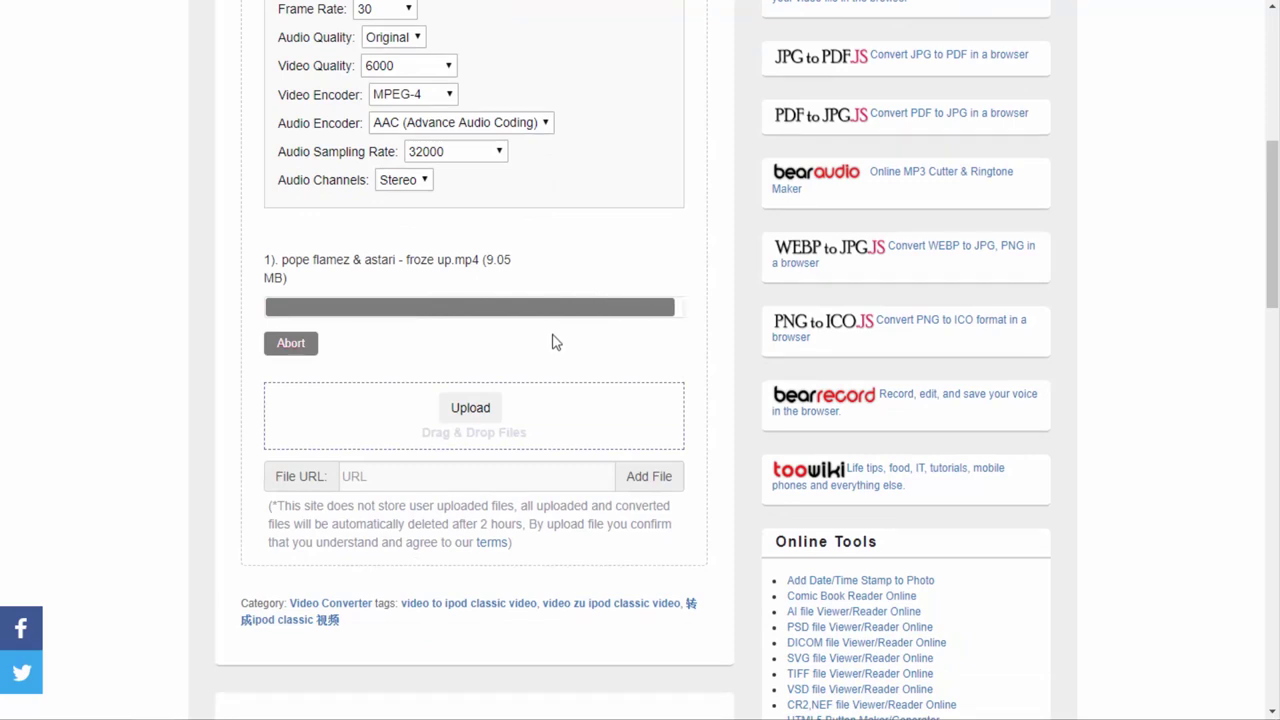
{"action": "scroll", "coordinate": [540, 300], "scroll_direction": "up", "scroll_amount": 3}
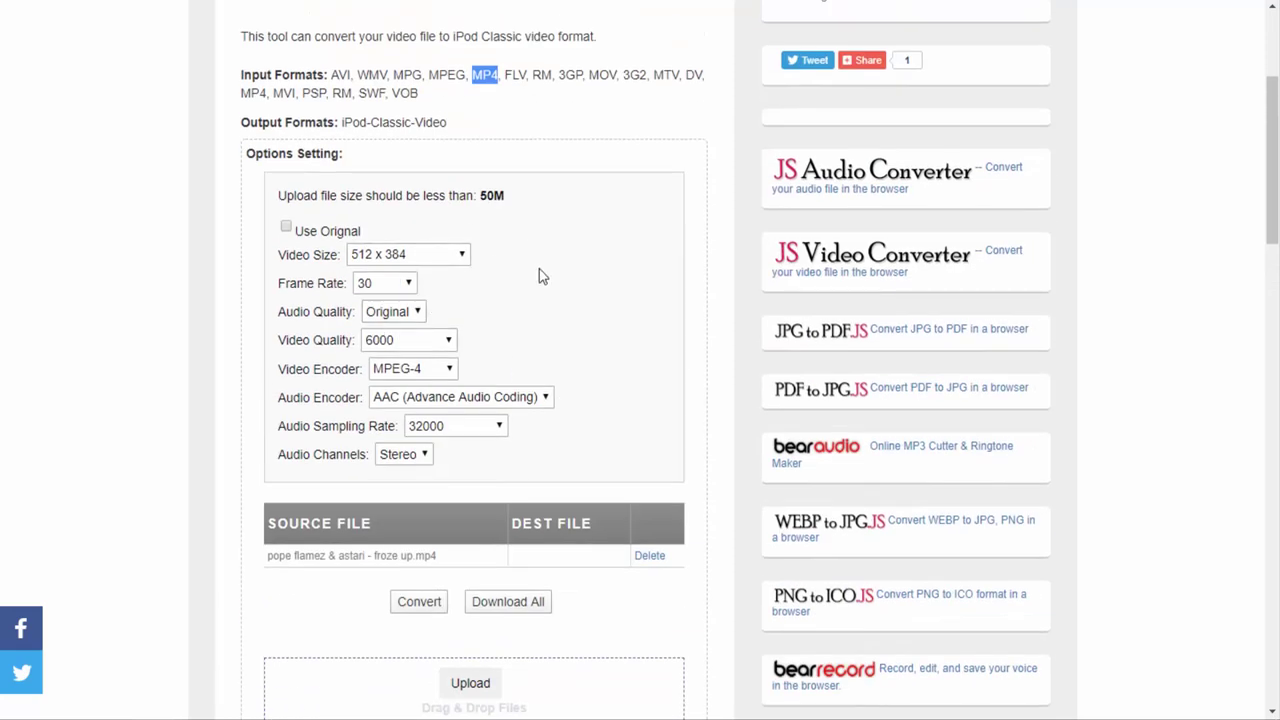
{"action": "scroll", "coordinate": [400, 380], "scroll_direction": "down", "scroll_amount": 2}
{"action": "scroll", "coordinate": [314, 405], "scroll_direction": "down", "scroll_amount": 1}
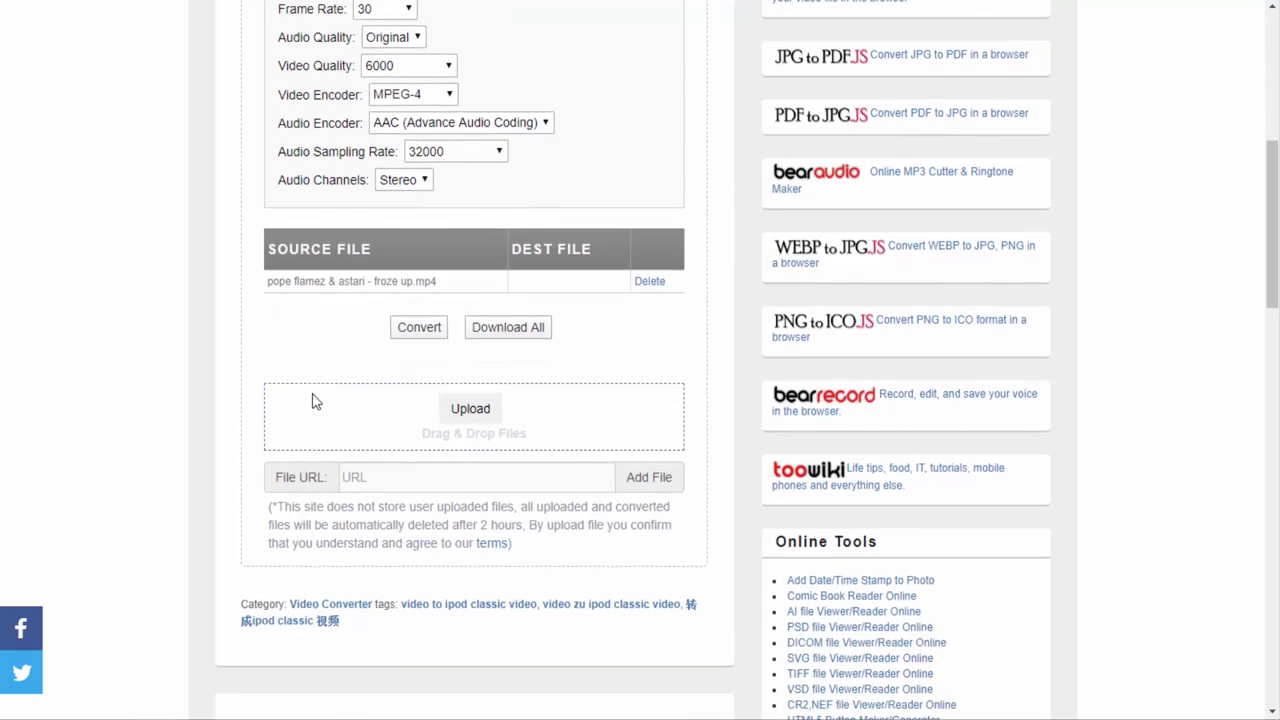
Convert the uploaded froze up video and download the resulting iPod Classic MP4.
{"action": "left_click", "coordinate": [398, 337]}
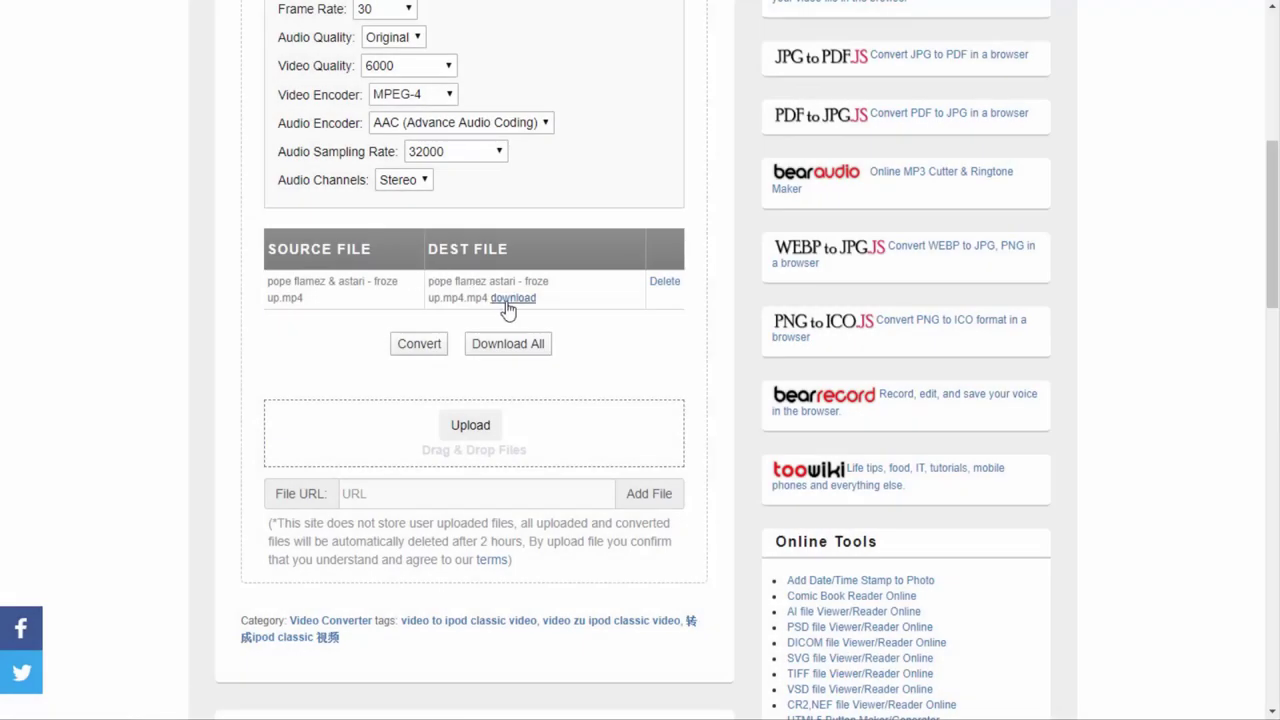
{"action": "left_click", "coordinate": [509, 299]}
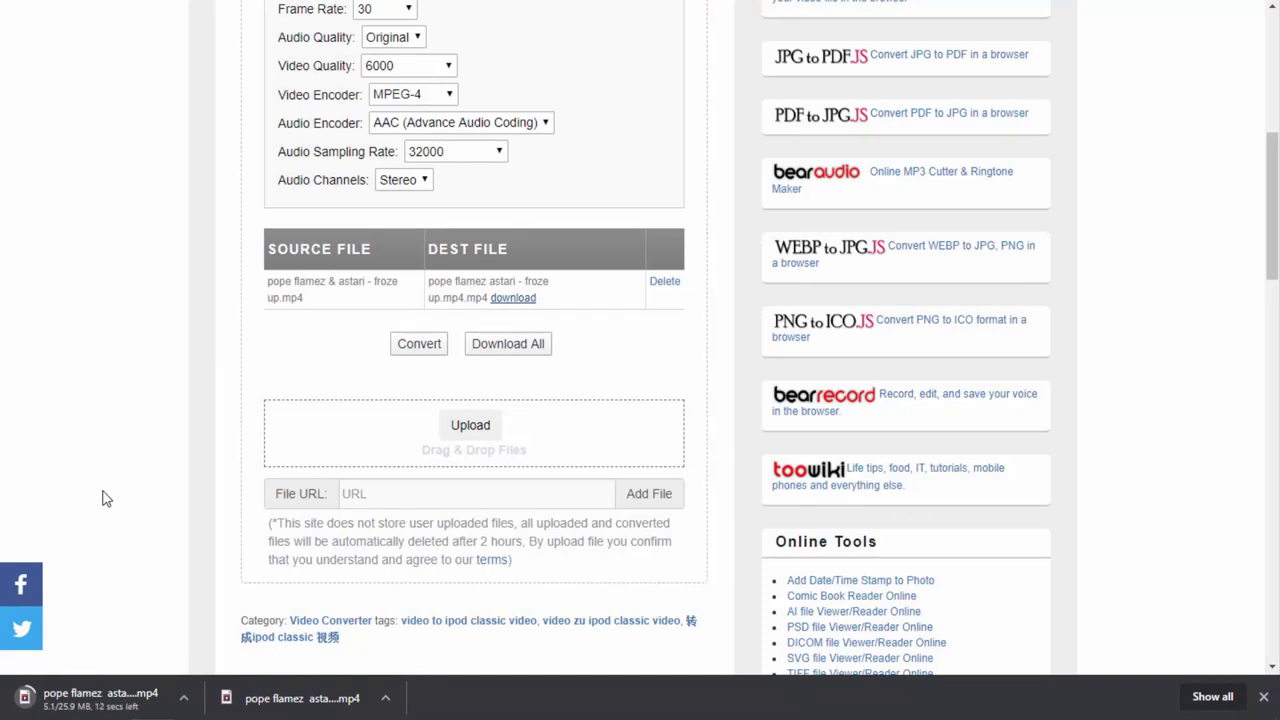
{"action": "scroll", "coordinate": [100, 471], "scroll_direction": "up", "scroll_amount": 3}
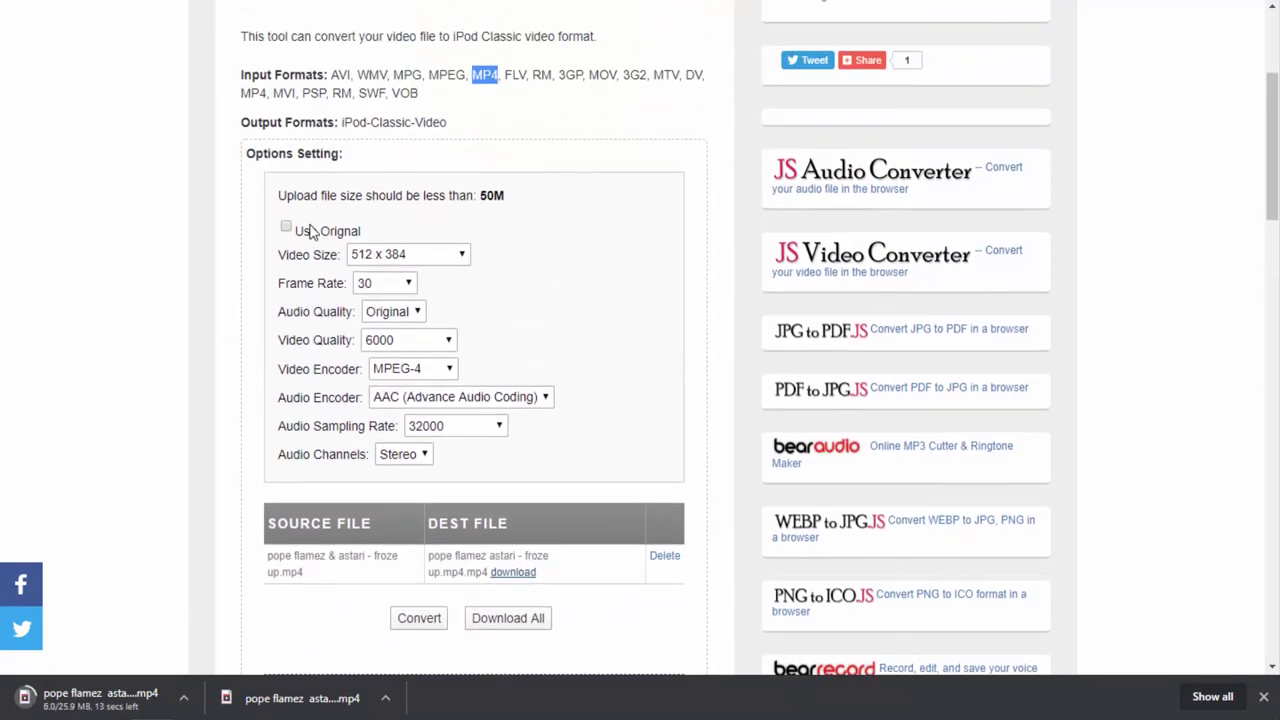
{"action": "scroll", "coordinate": [325, 196], "scroll_direction": "up", "scroll_amount": 2}
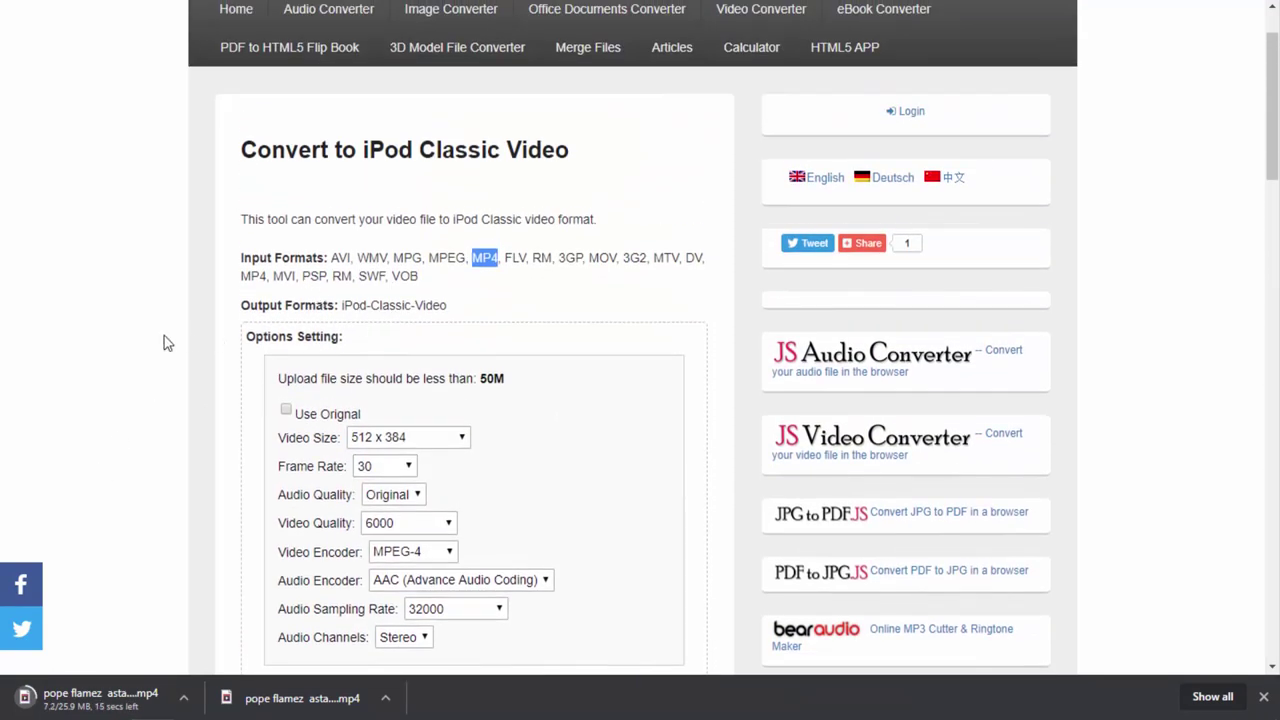
{"action": "scroll", "coordinate": [163, 340], "scroll_direction": "down", "scroll_amount": 4}
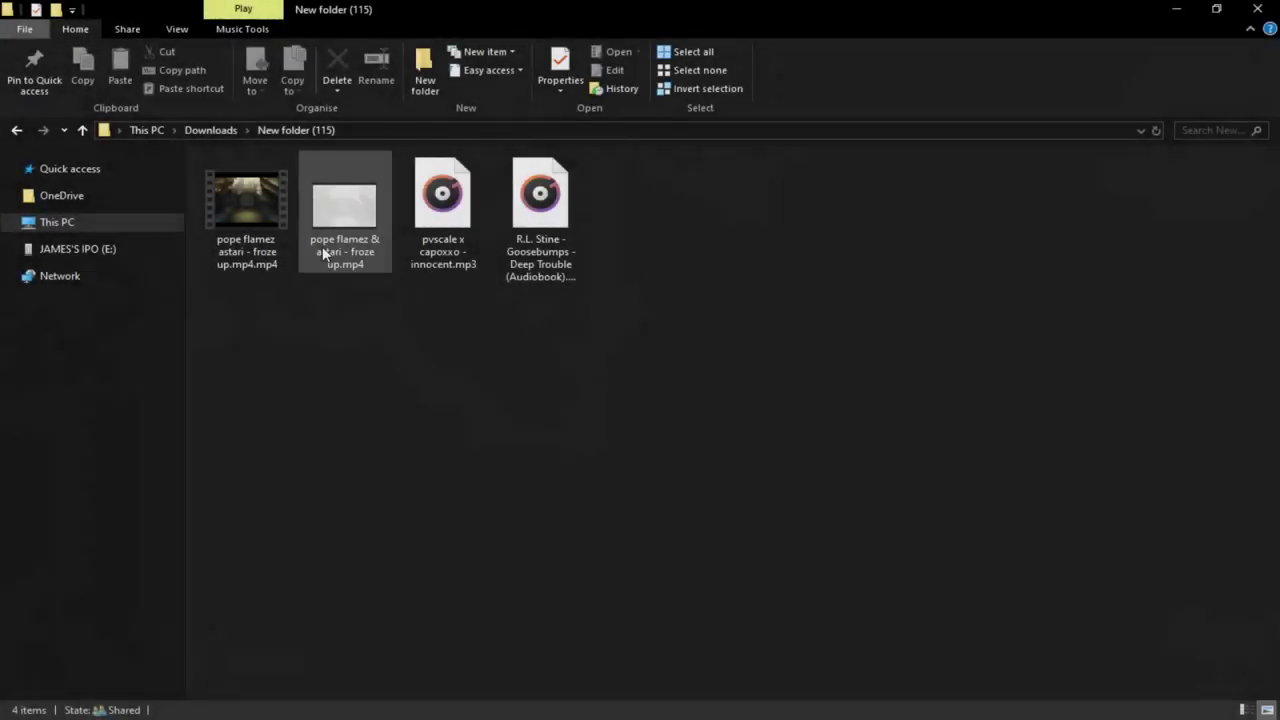
Rename the second video by appending ' 1' to its name.
{"action": "left_click", "coordinate": [330, 248]}
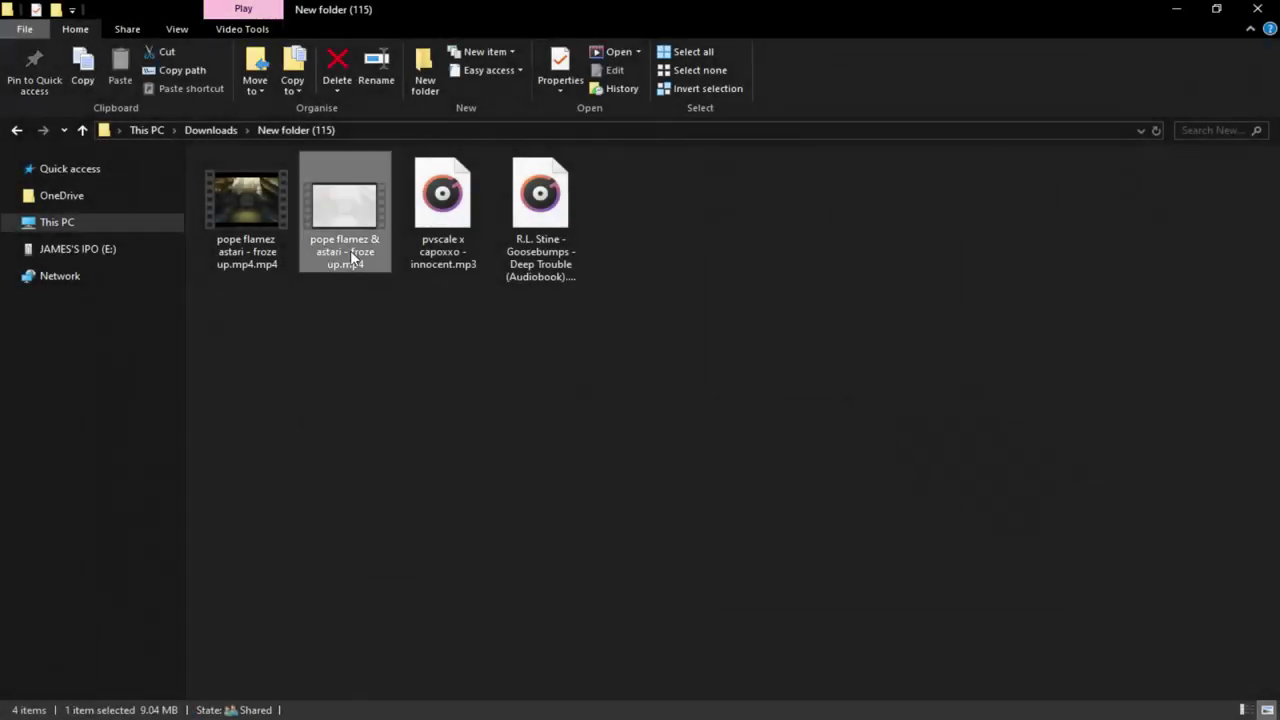
{"action": "left_click", "coordinate": [273, 199]}
{"action": "left_click", "coordinate": [351, 357]}
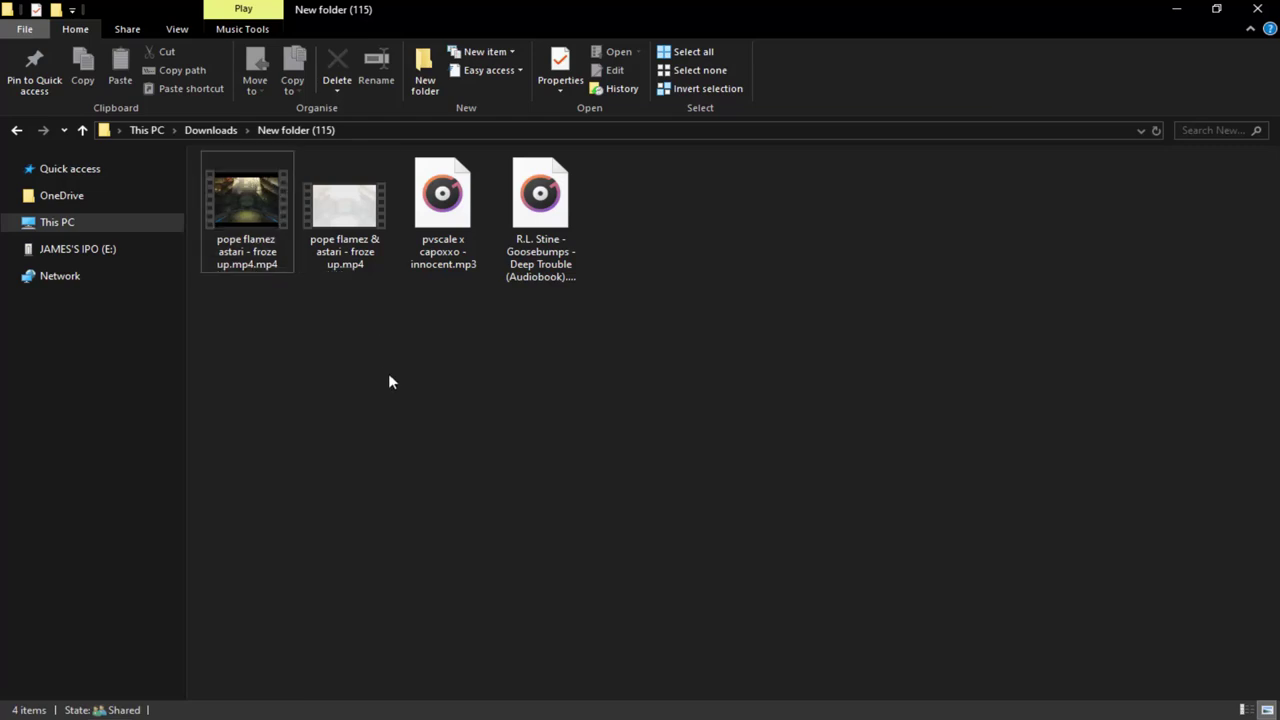
{"action": "right_click", "coordinate": [352, 263]}
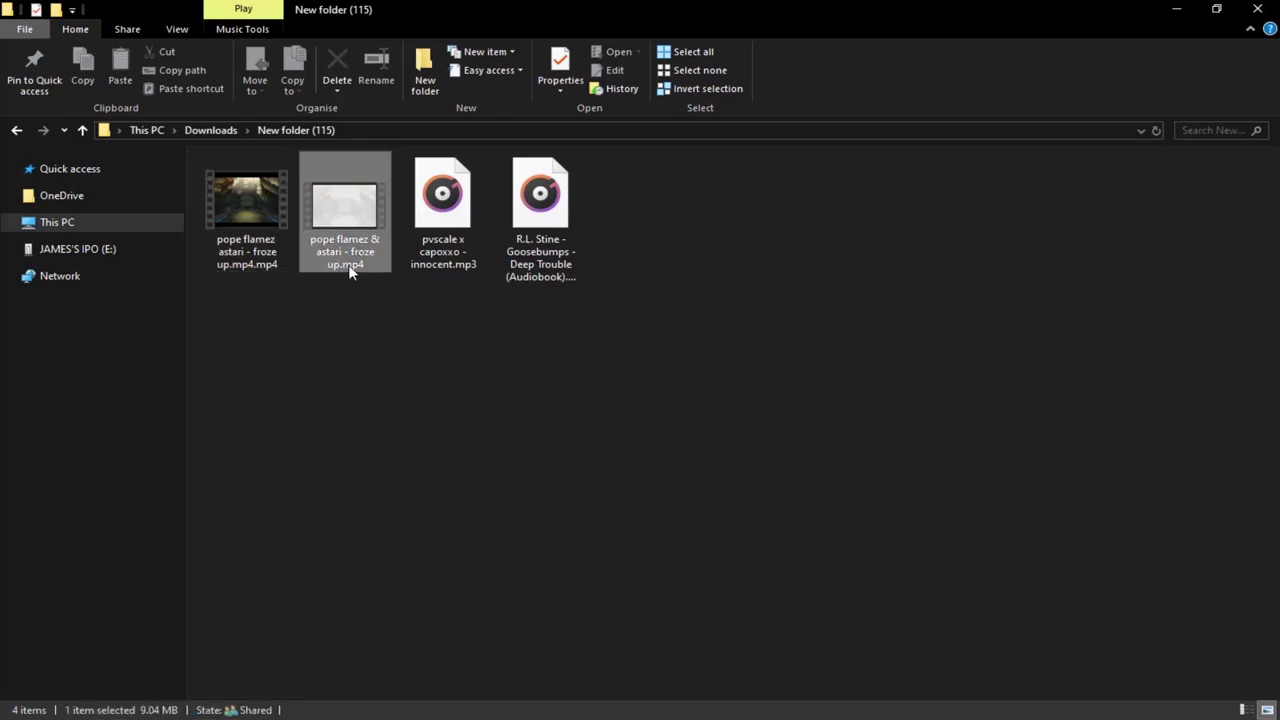
{"action": "left_click", "coordinate": [417, 659]}
{"action": "left_click", "coordinate": [340, 260]}
{"action": "type", "text": "1"}
{"action": "key", "text": "Return"}
Rename the converted video to 'pope flamez astari - froze up.mp4', removing the doubled extension.
{"action": "left_click", "coordinate": [255, 267]}
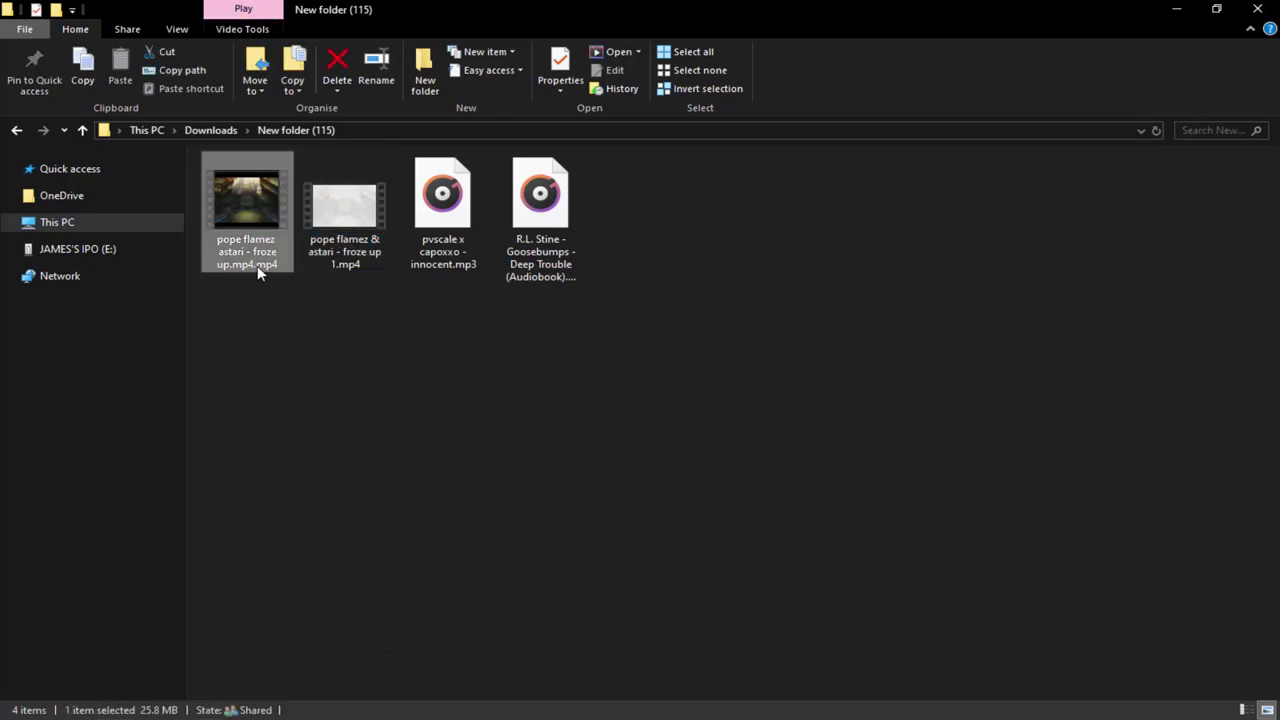
{"action": "right_click", "coordinate": [257, 266]}
{"action": "left_click", "coordinate": [322, 662]}
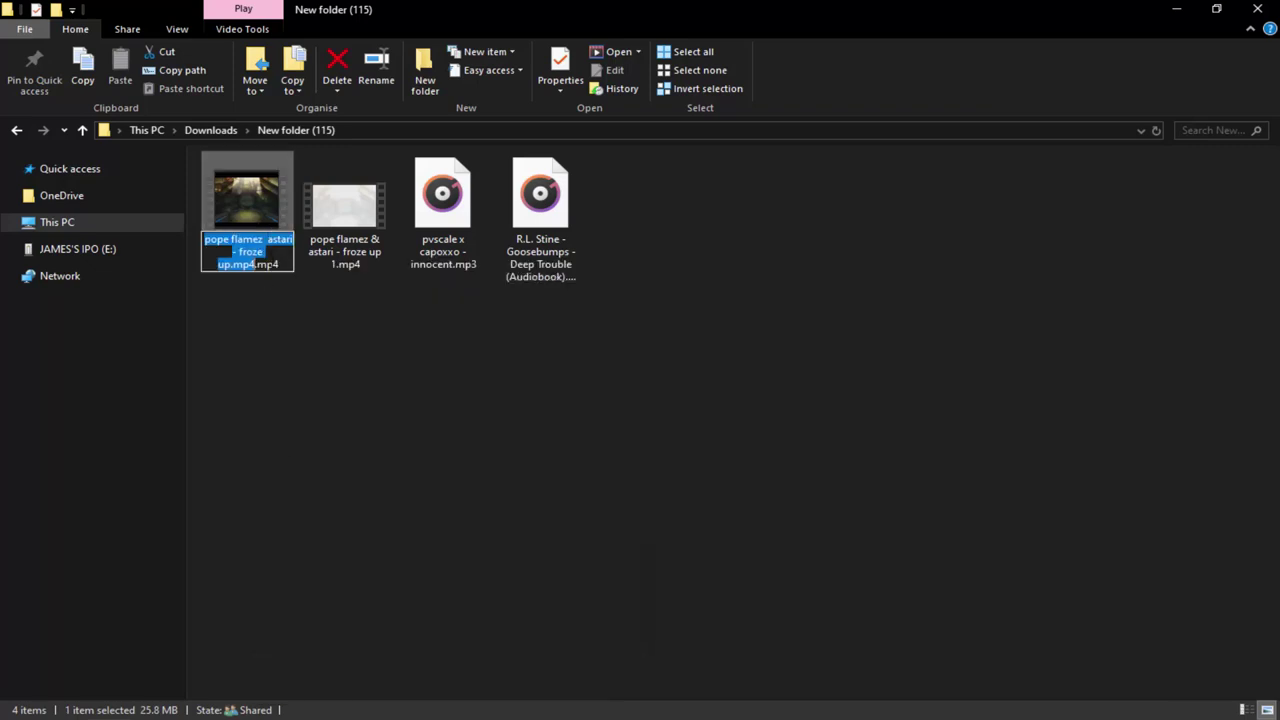
{"action": "double_click", "coordinate": [256, 265]}
{"action": "left_click_drag", "start_coordinate": [242, 265], "coordinate": [255, 265]}
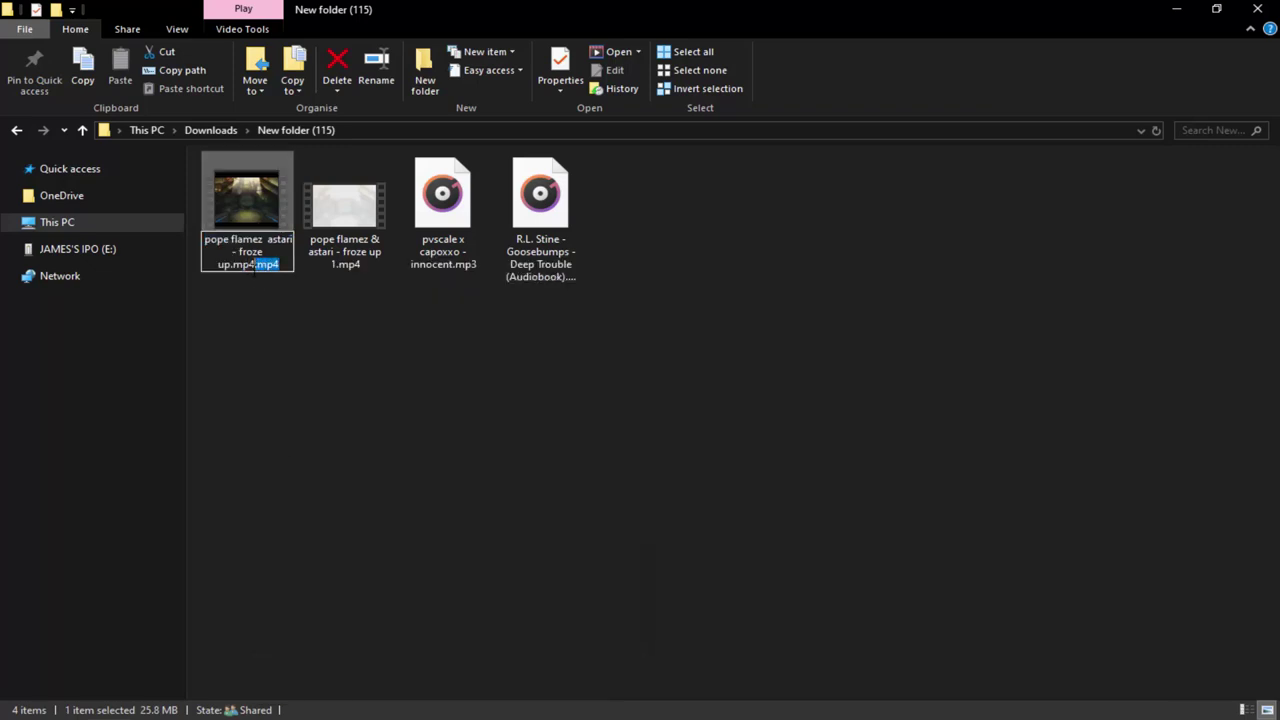
{"action": "key", "text": "Return"}
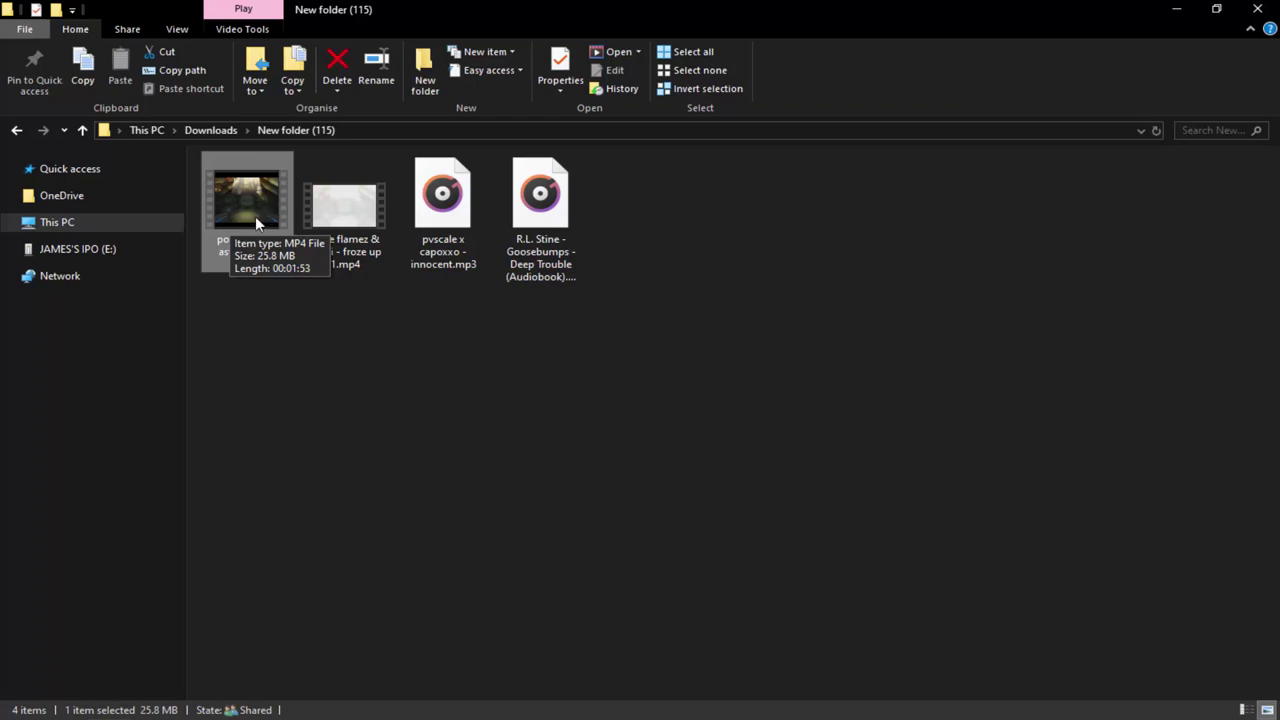
{"action": "key", "text": "super+Down"}
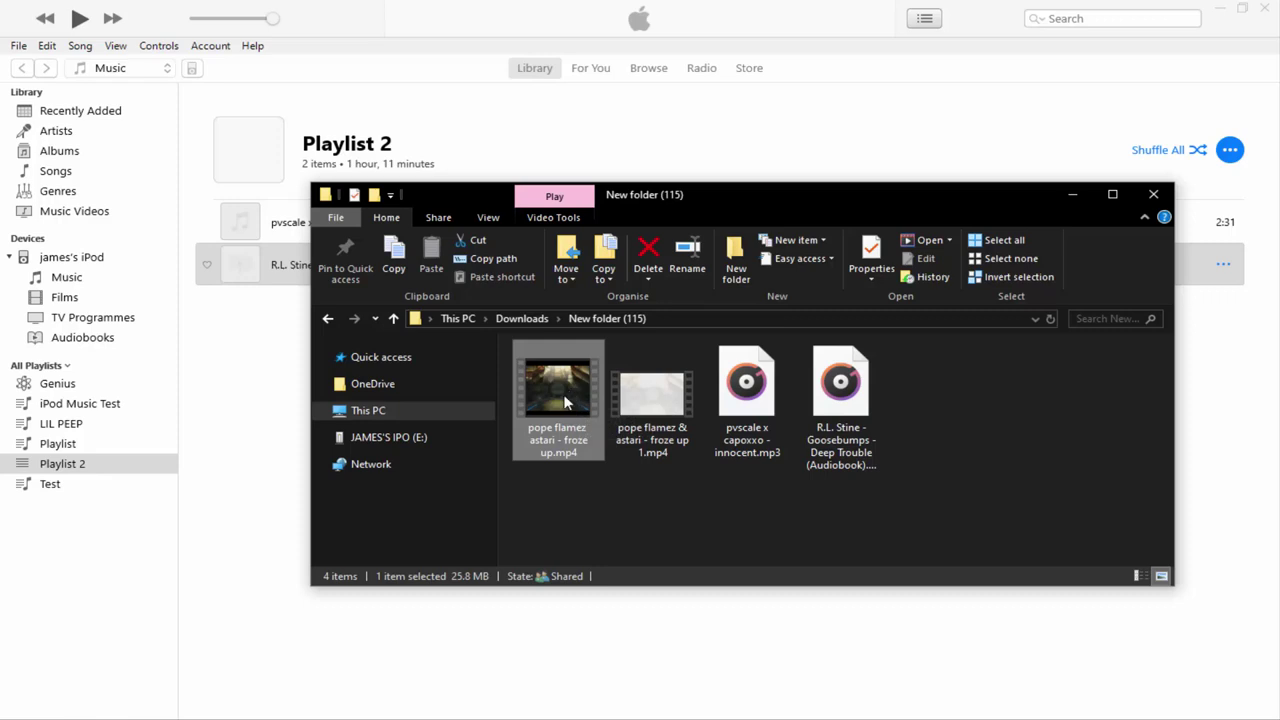
Add the converted 'pope flamez astari - froze up' MP4 to Playlist 2 and view the Films library.
{"action": "left_click_drag", "start_coordinate": [560, 398], "coordinate": [109, 463]}
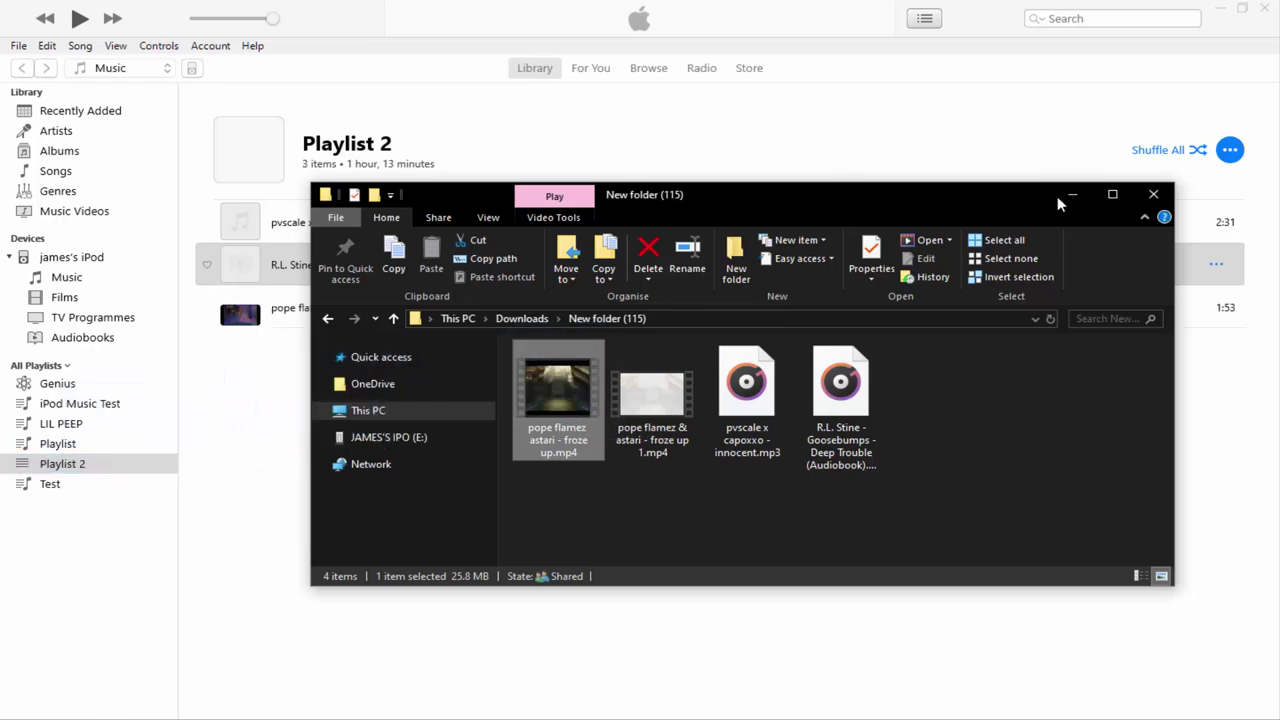
{"action": "left_click", "coordinate": [1072, 195]}
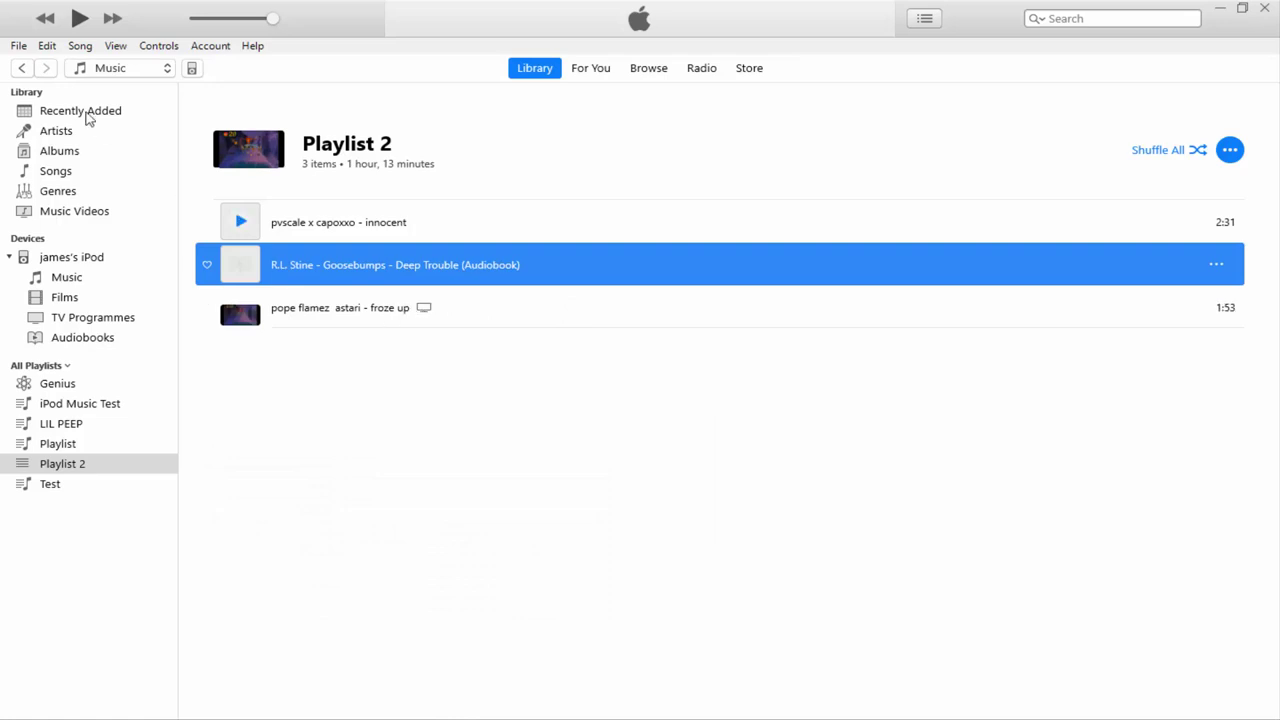
{"action": "left_click", "coordinate": [88, 72]}
{"action": "left_click", "coordinate": [104, 88]}
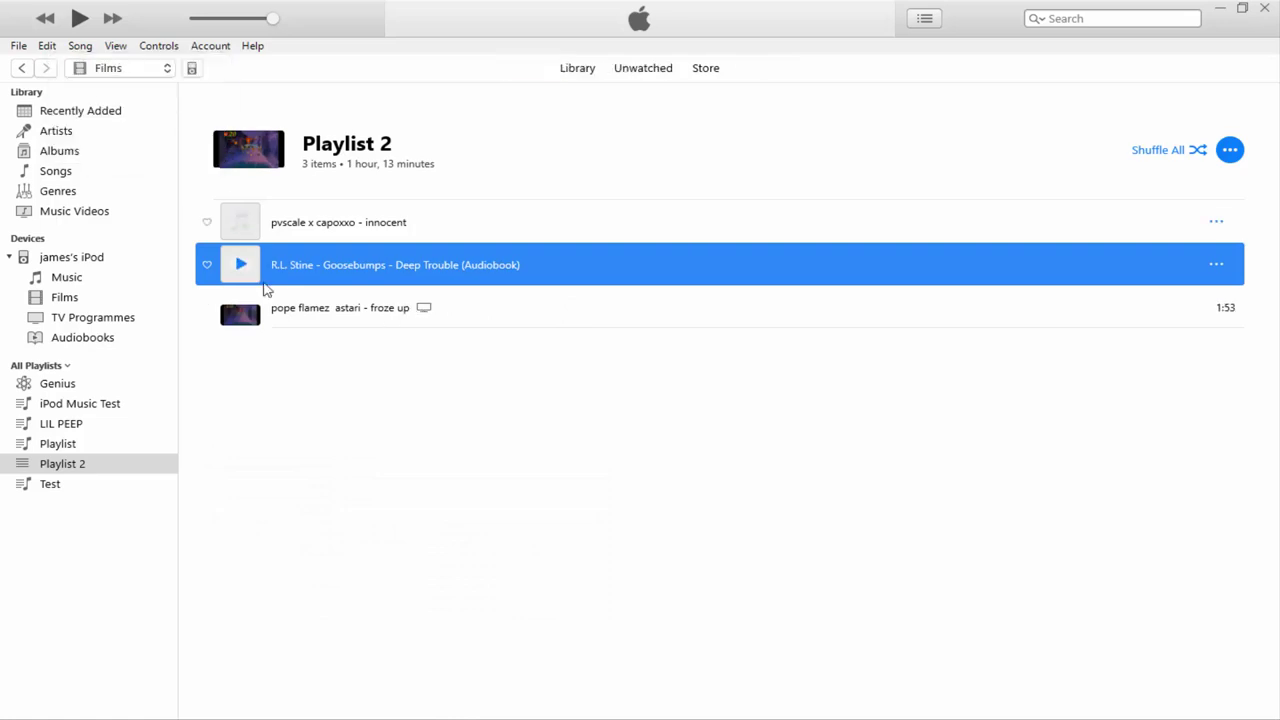
Return to the Music library and select the pope flamez video in Playlist 2.
{"action": "left_click", "coordinate": [110, 70]}
{"action": "left_click", "coordinate": [123, 72]}
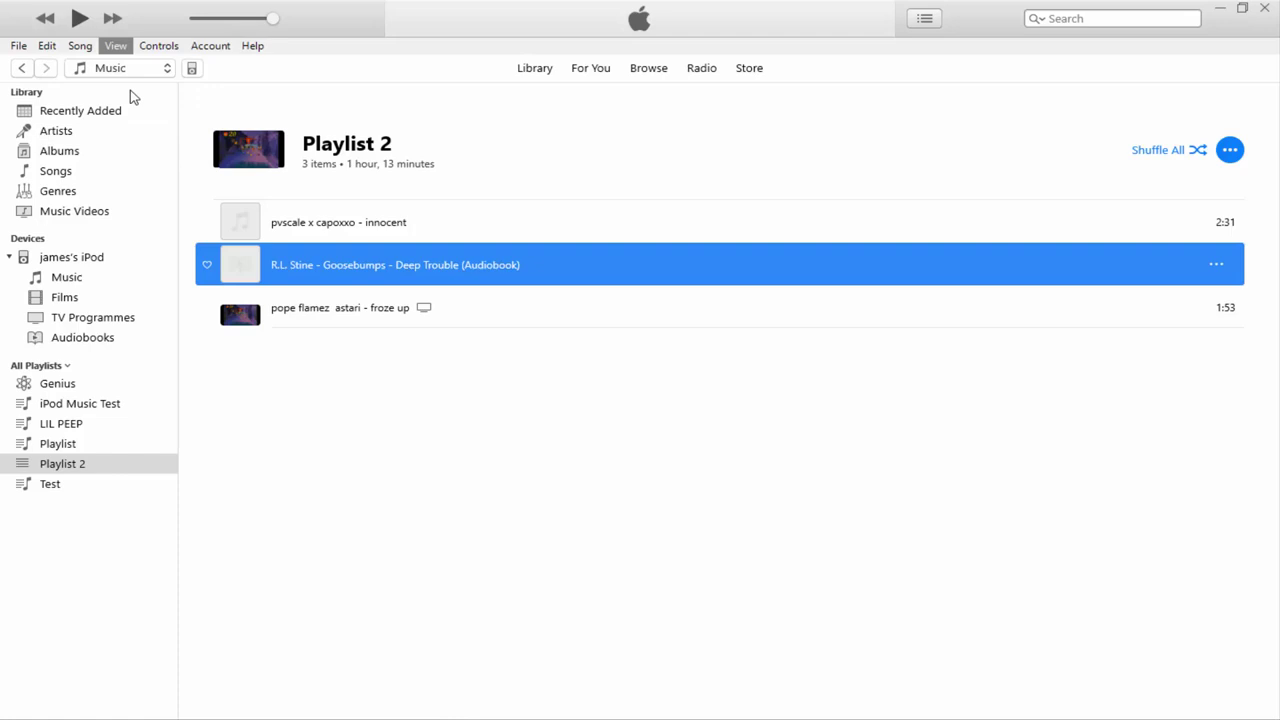
{"action": "left_click", "coordinate": [521, 318]}
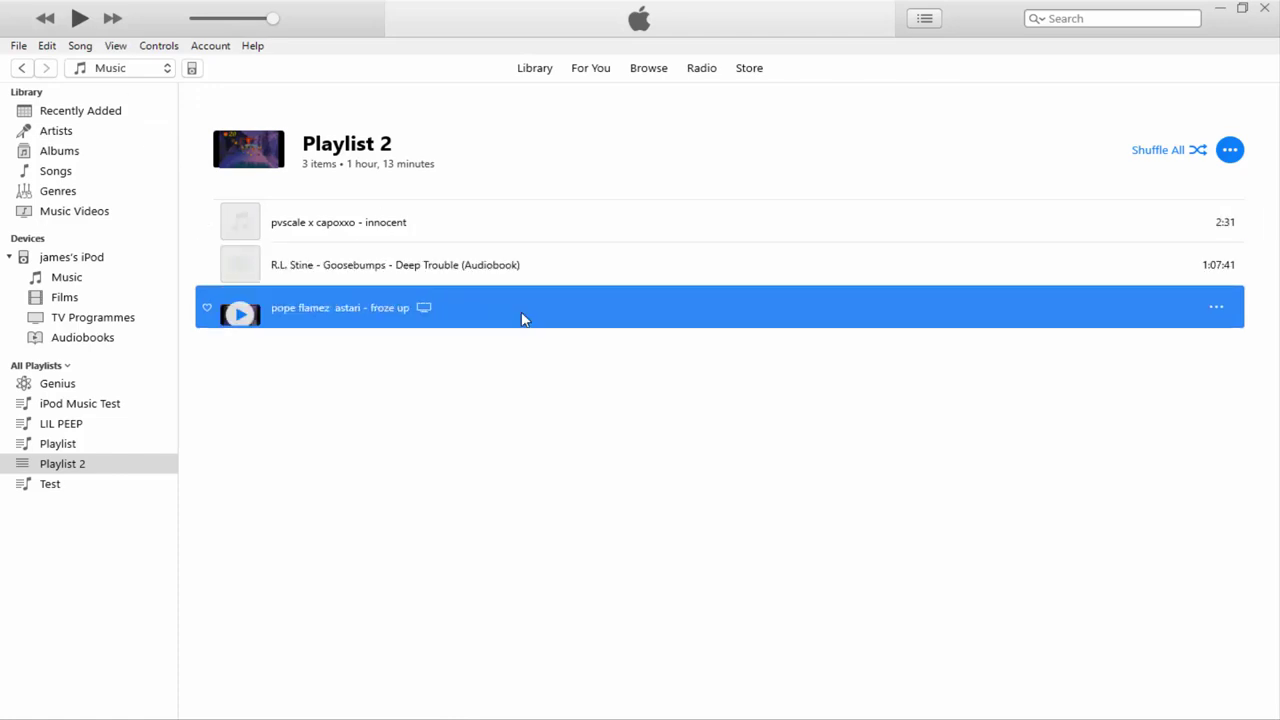
Change the pope flamez video's media kind from Home Video to Music Video in its Video Info options.
{"action": "right_click", "coordinate": [518, 311]}
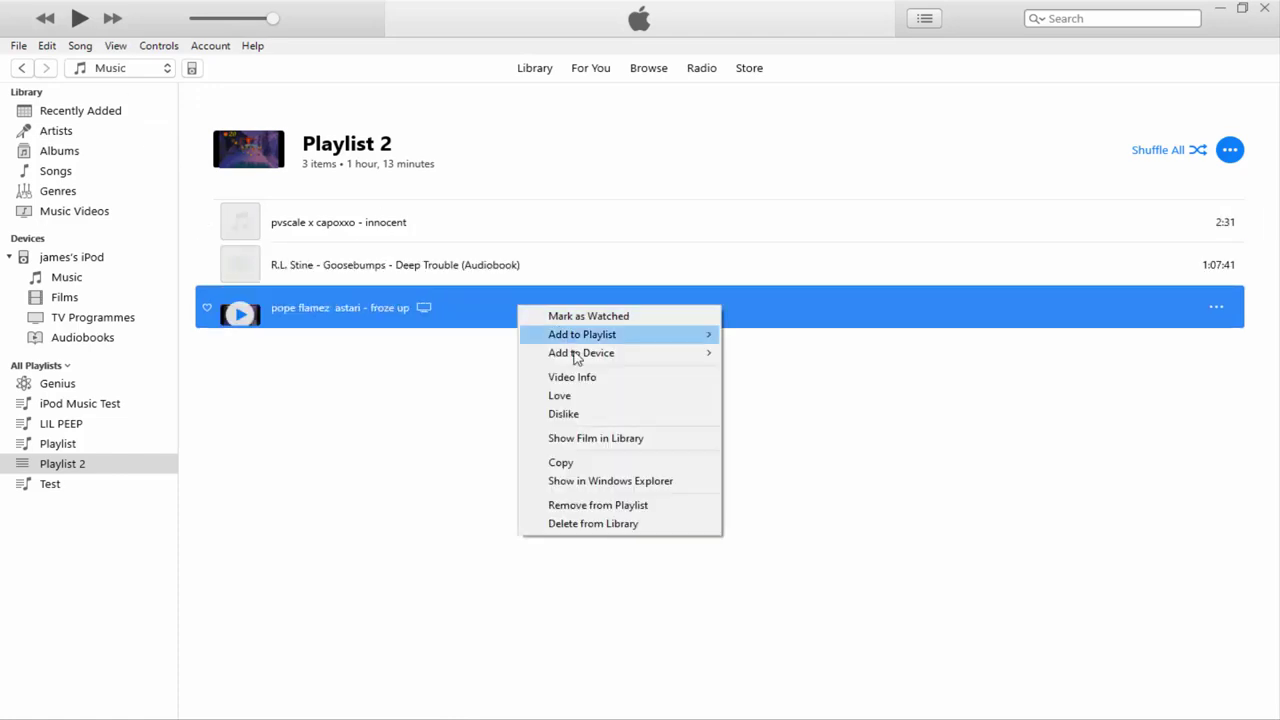
{"action": "left_click", "coordinate": [588, 380]}
{"action": "left_click", "coordinate": [689, 195]}
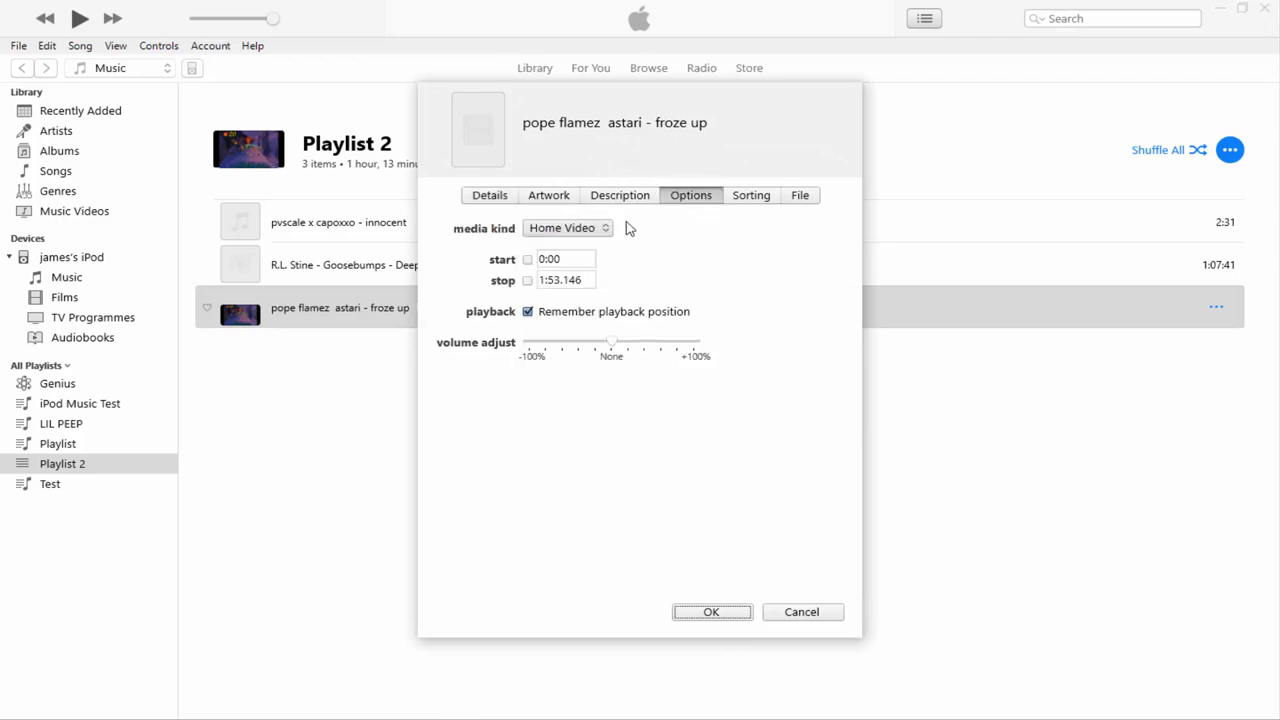
{"action": "left_click", "coordinate": [590, 230]}
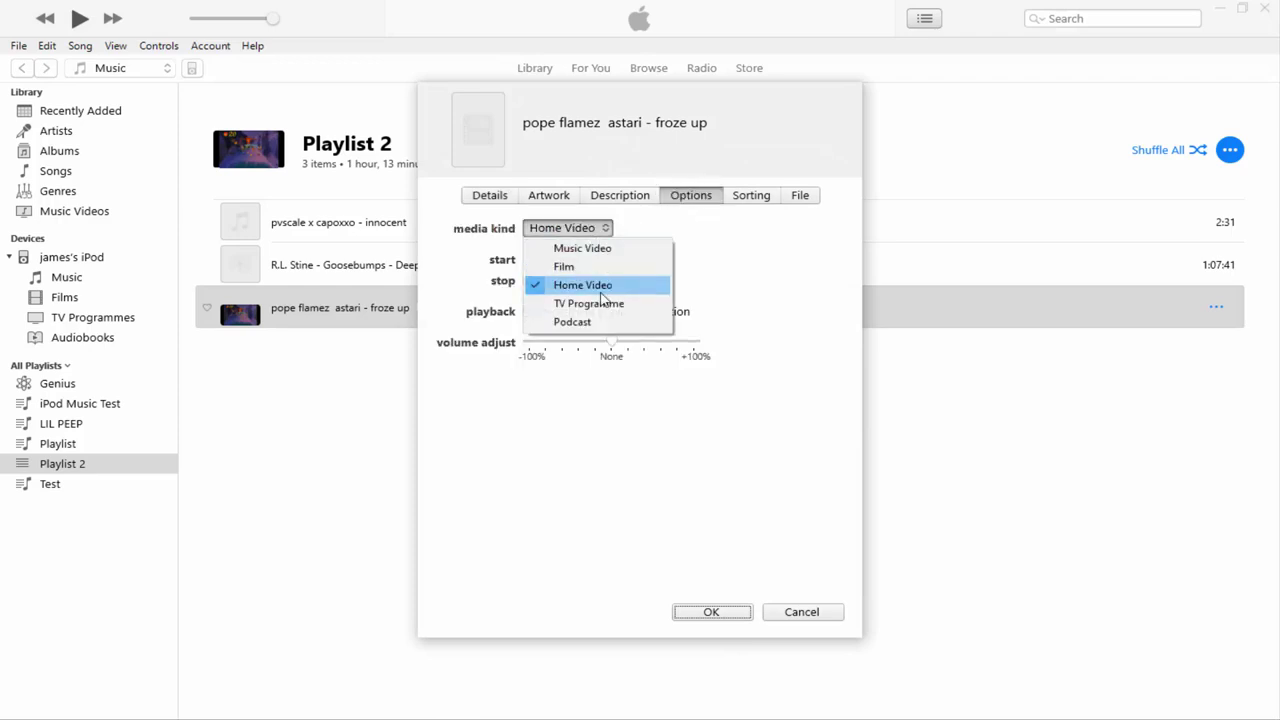
{"action": "left_click", "coordinate": [595, 254]}
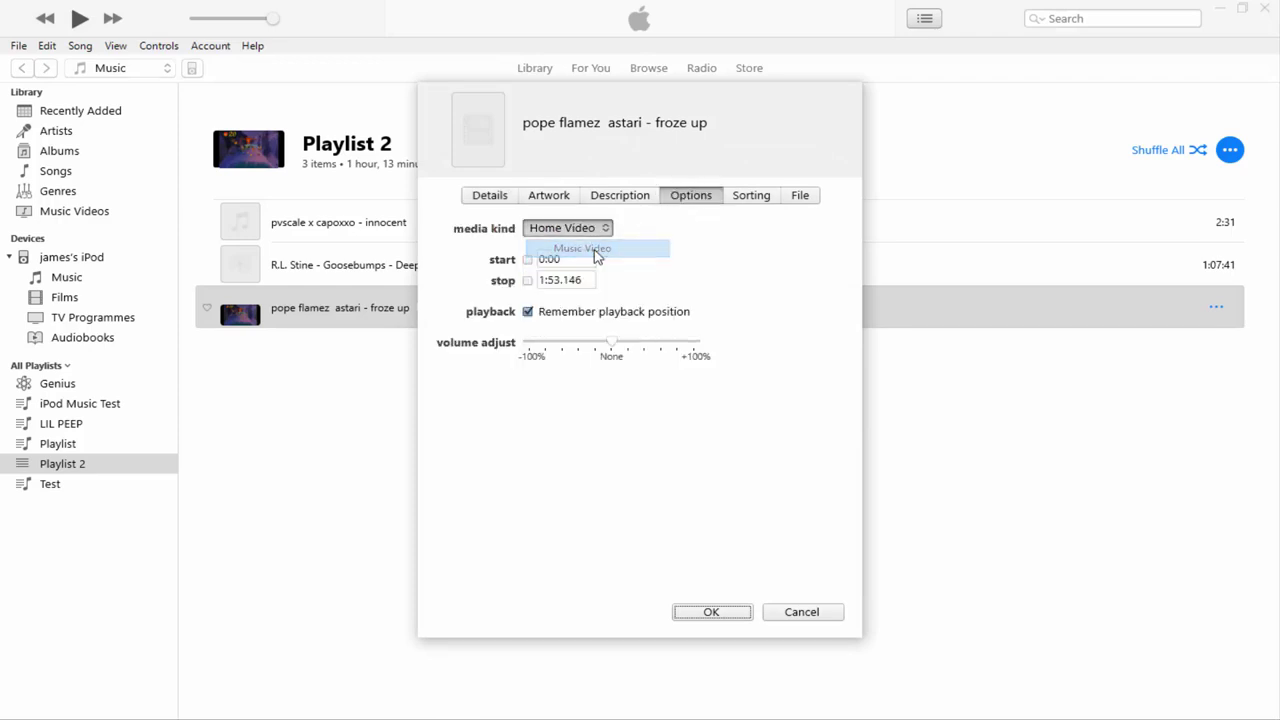
{"action": "left_click", "coordinate": [589, 229]}
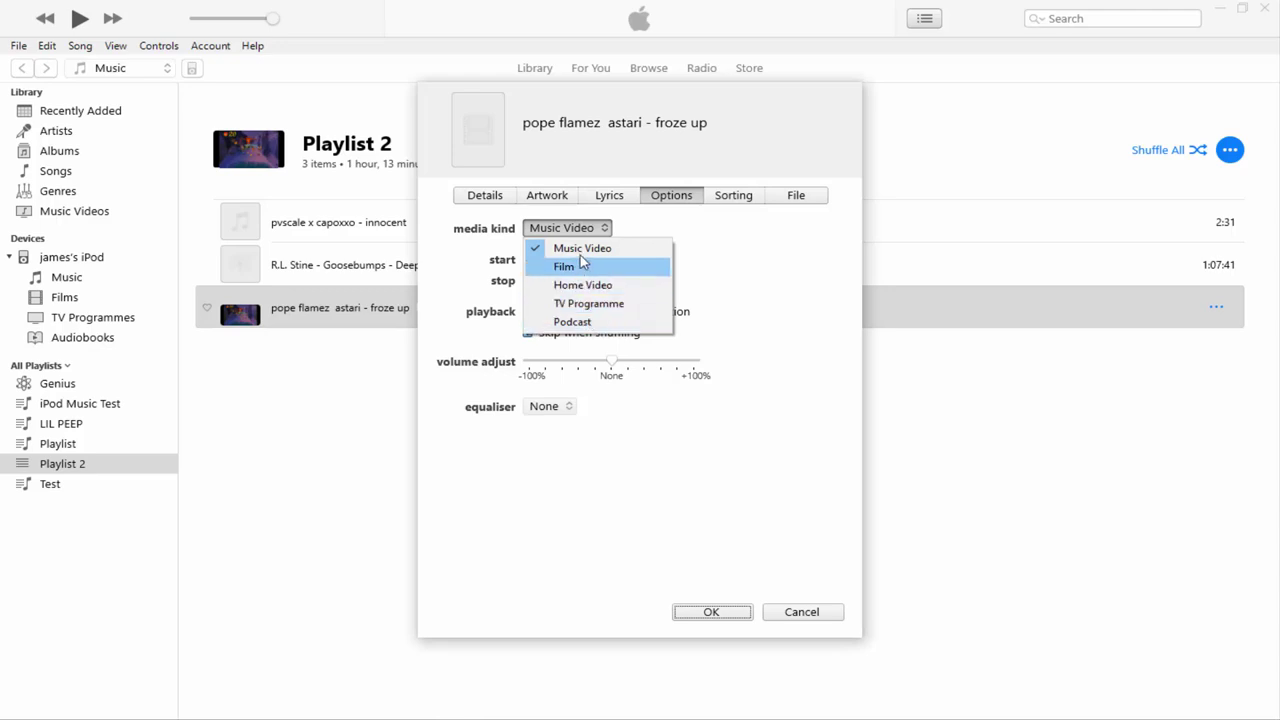
{"action": "left_click", "coordinate": [620, 247]}
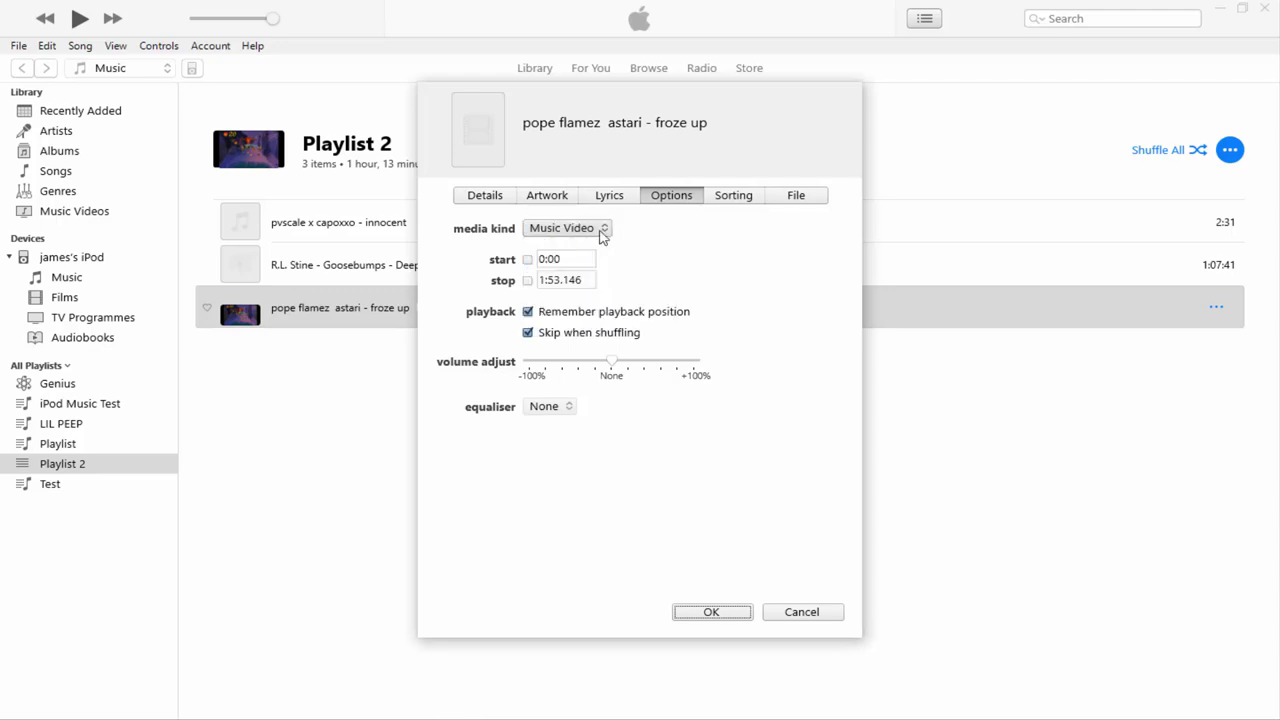
{"action": "left_click", "coordinate": [707, 617]}
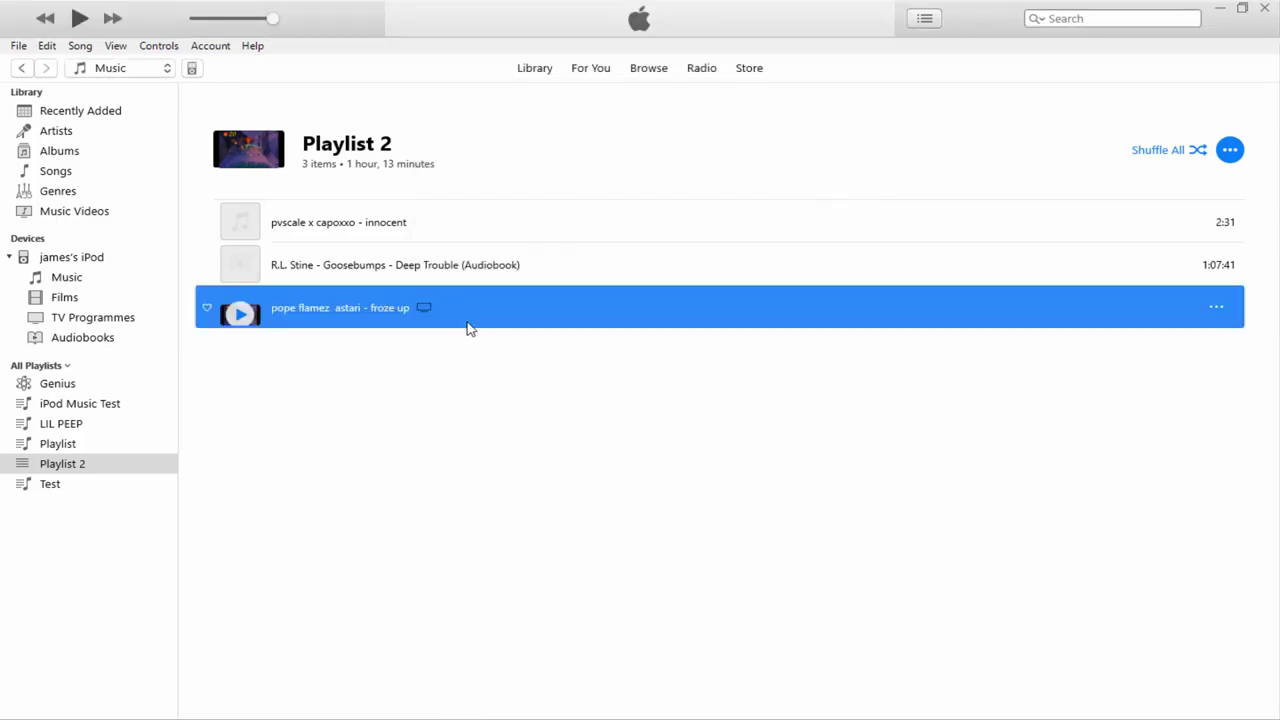
Copy the pope flamez music video to the iPod, then select the innocent song and Goosebumps audiobook.
{"action": "left_click_drag", "start_coordinate": [515, 311], "coordinate": [62, 280]}
{"action": "left_click", "coordinate": [430, 223]}
{"action": "left_click", "coordinate": [555, 272]}
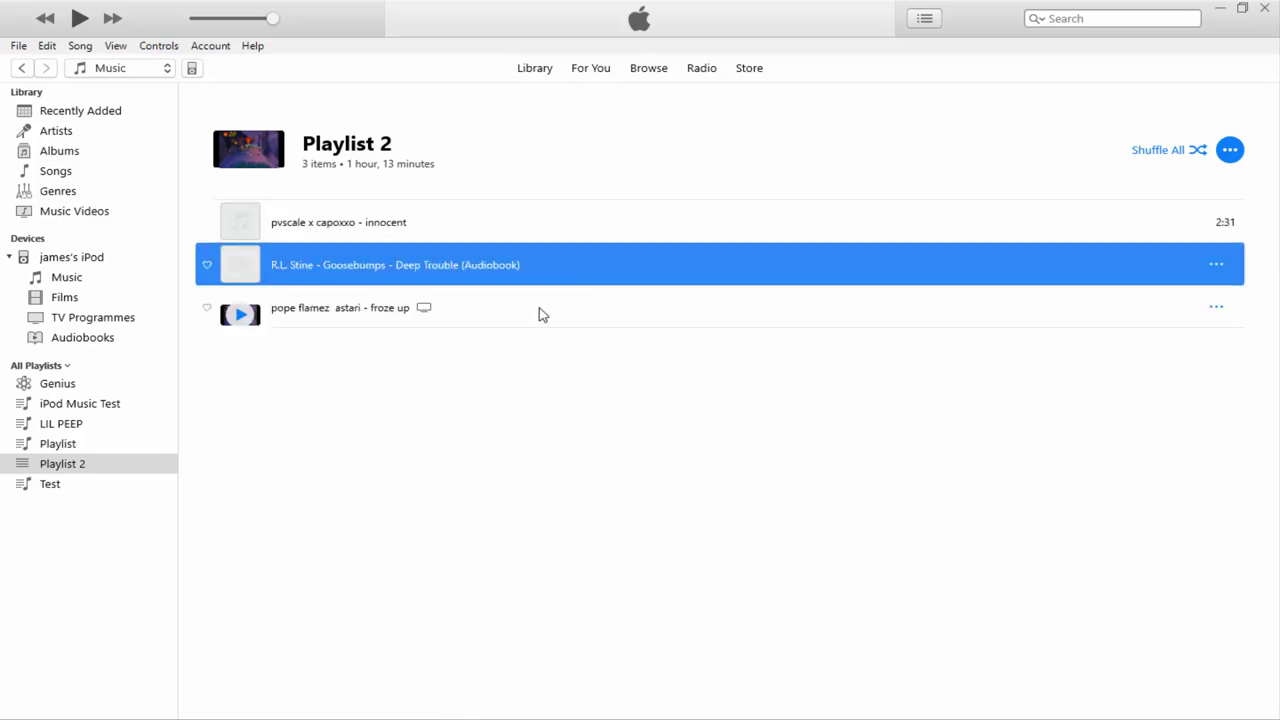